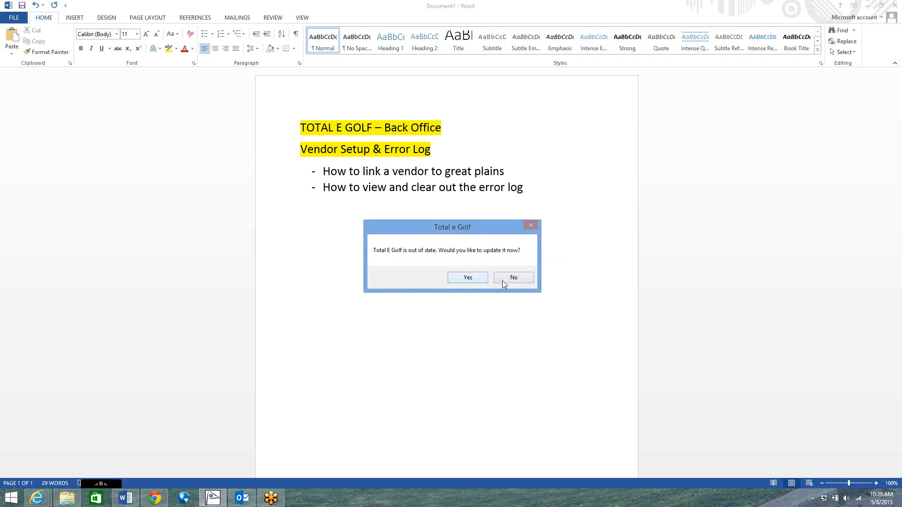
Step: Decline the Total e Golf update and log in with the employee's user ID
left_click(505, 280)
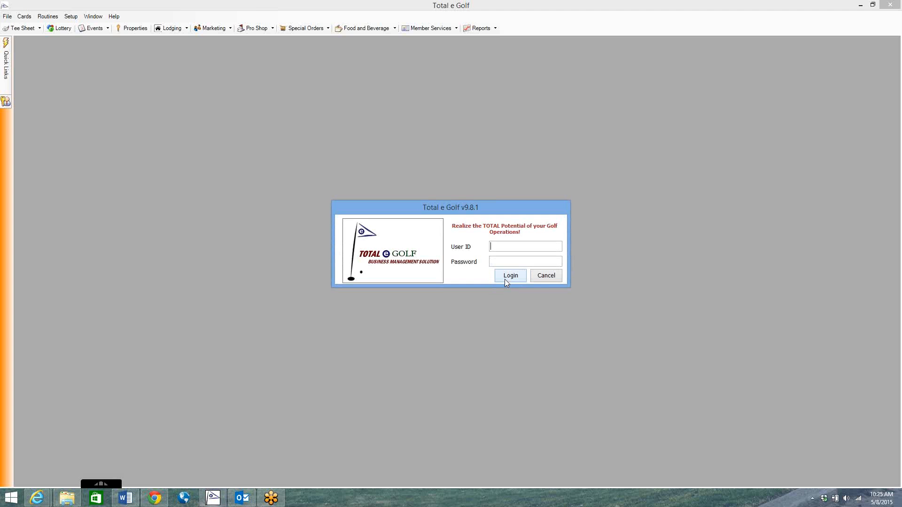
type("KEITH")
key("Return")
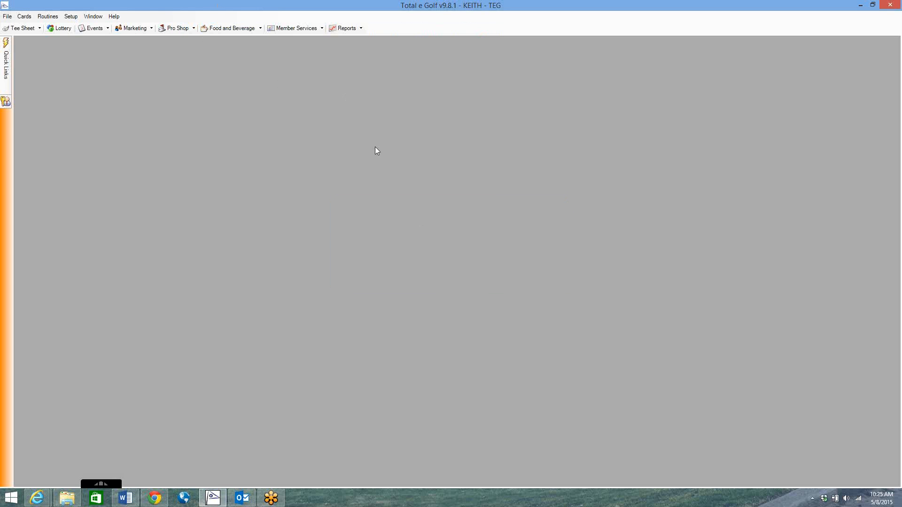
Step: Open Vendor Maintenance through the Great Plains accounting system setup in Master Setup
left_click(72, 17)
mouse_move(69, 24)
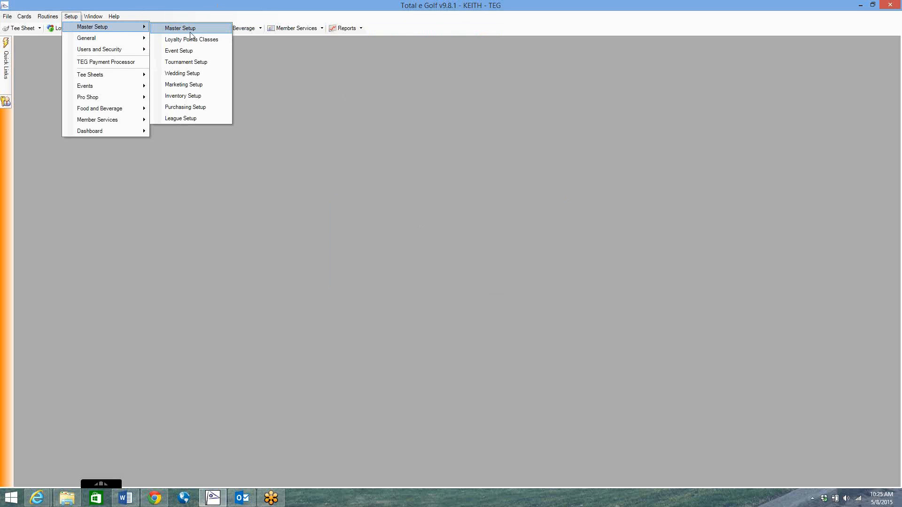
left_click(217, 31)
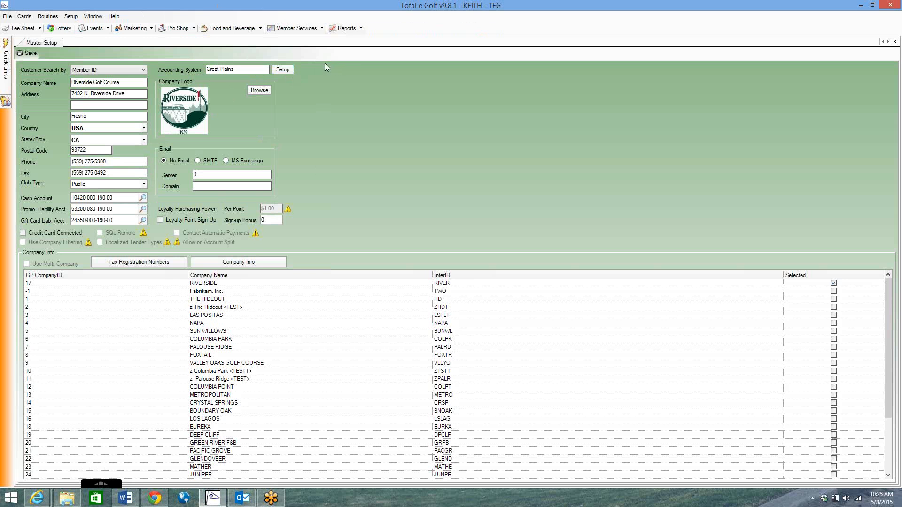
left_click(285, 69)
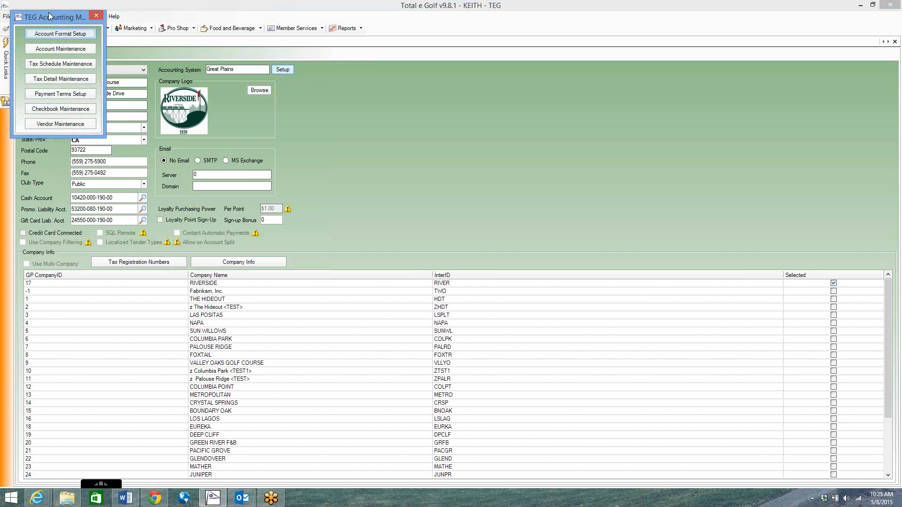
left_click_drag(50, 17, 397, 91)
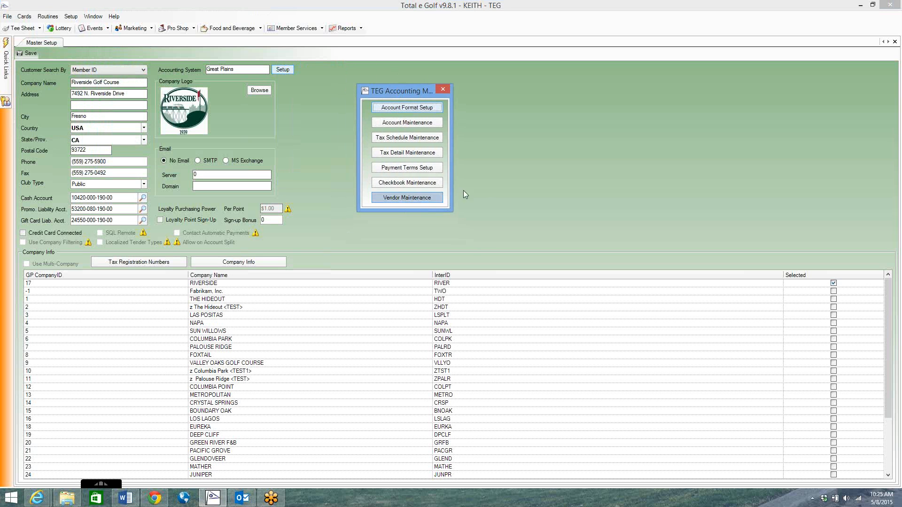
left_click(407, 197)
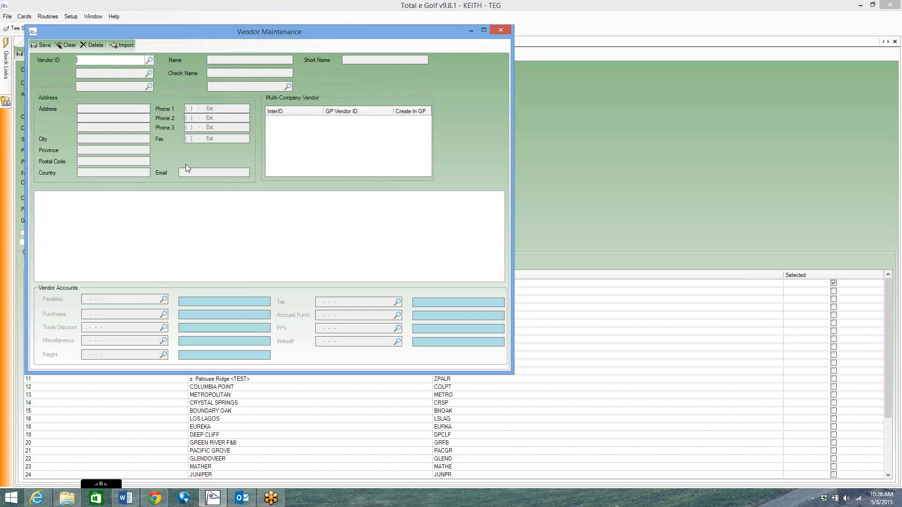
left_click_drag(214, 32, 365, 83)
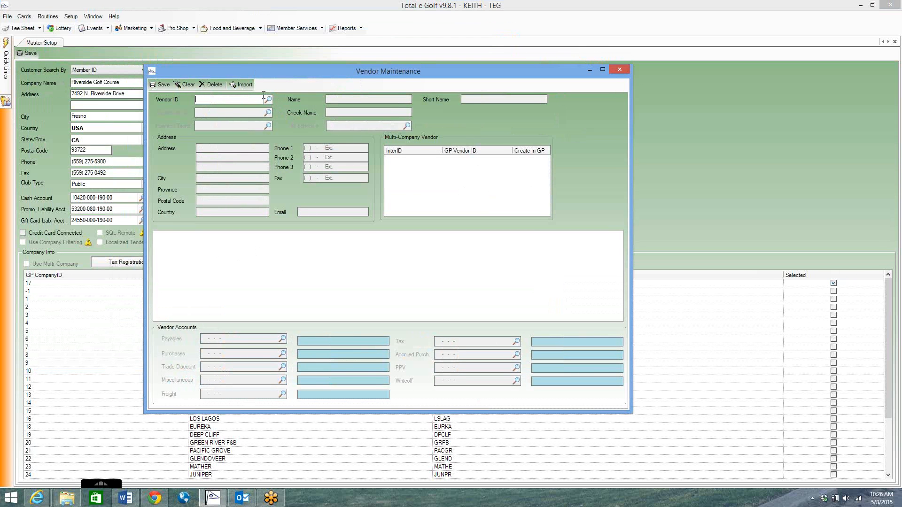
Step: Look up the GOLF WORKS vendor and load its record into Vendor Maintenance
left_click(268, 100)
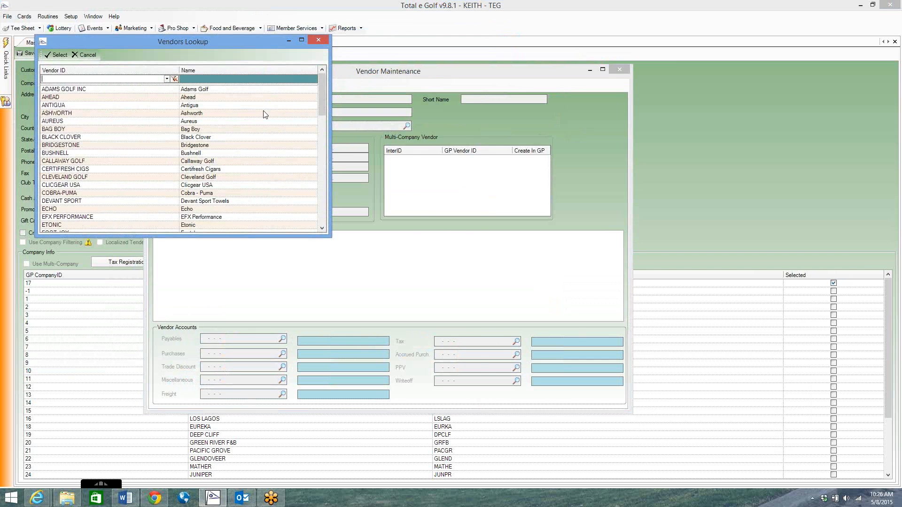
left_click_drag(243, 41, 390, 167)
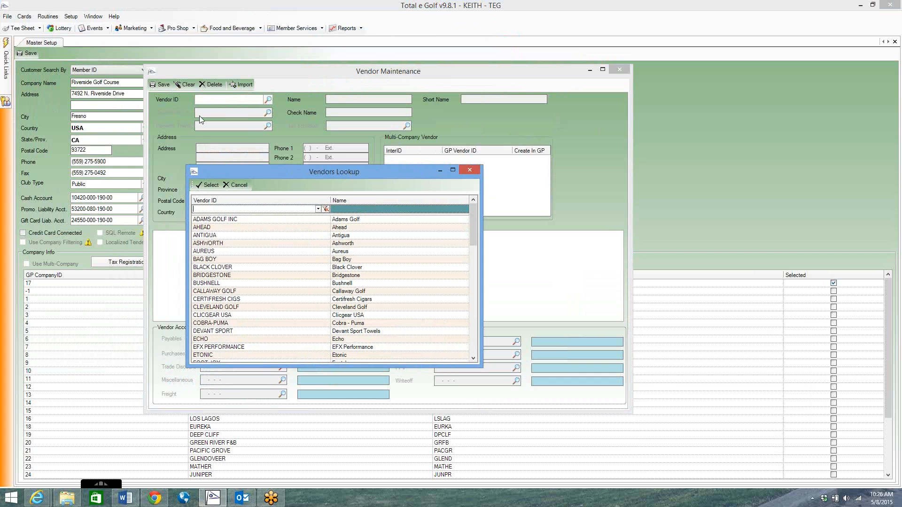
left_click_drag(326, 174, 350, 112)
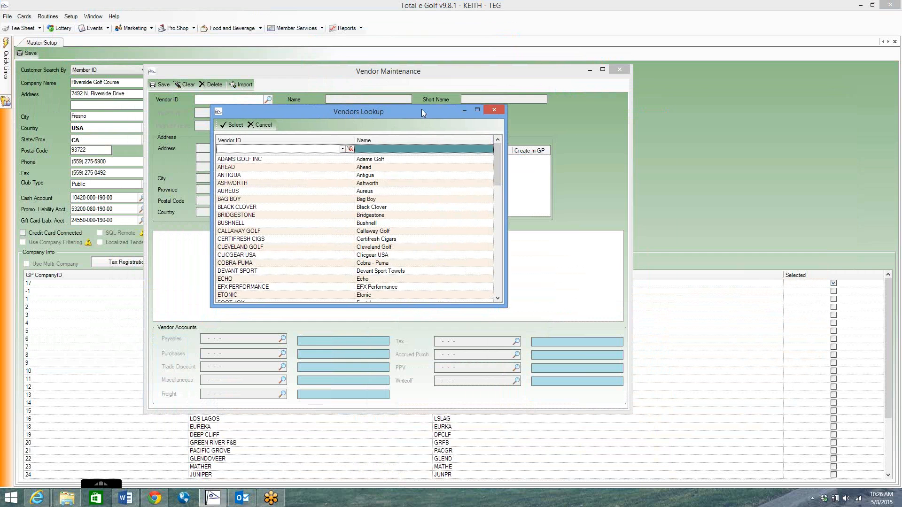
left_click_drag(422, 112, 432, 111)
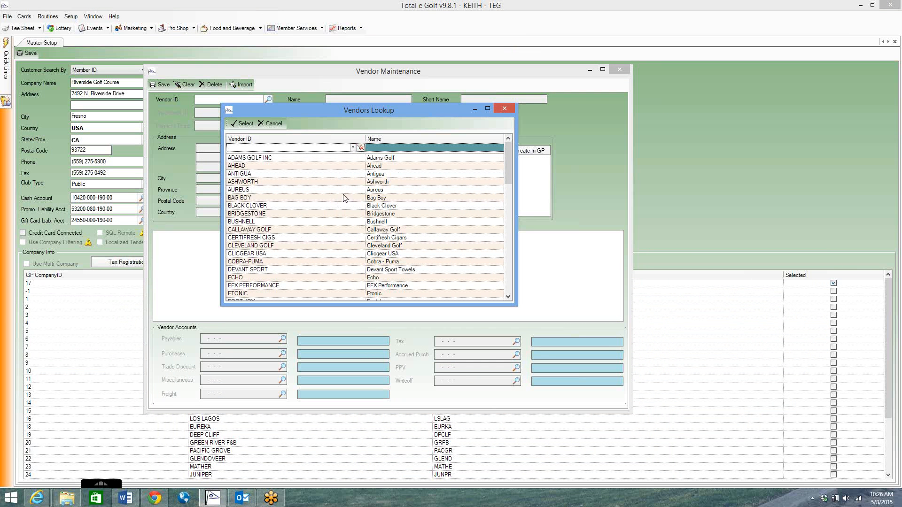
left_click_drag(508, 173, 509, 212)
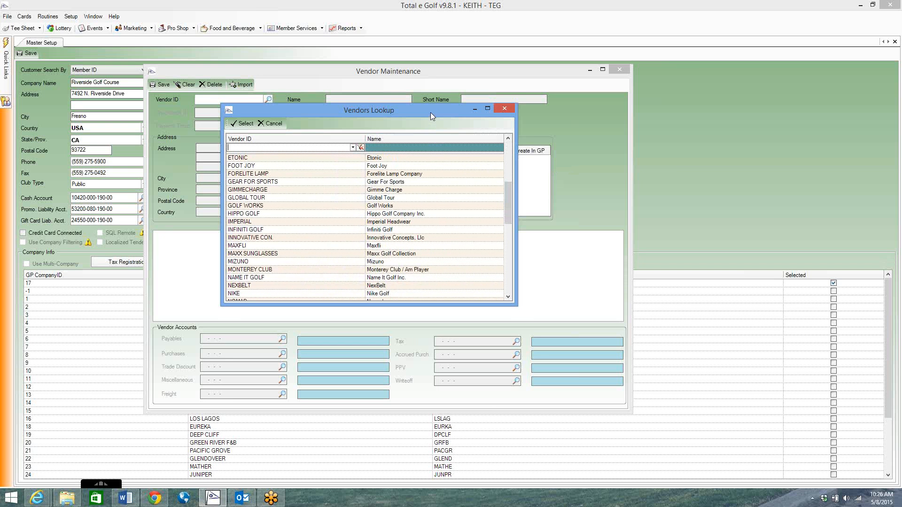
left_click_drag(431, 112, 438, 120)
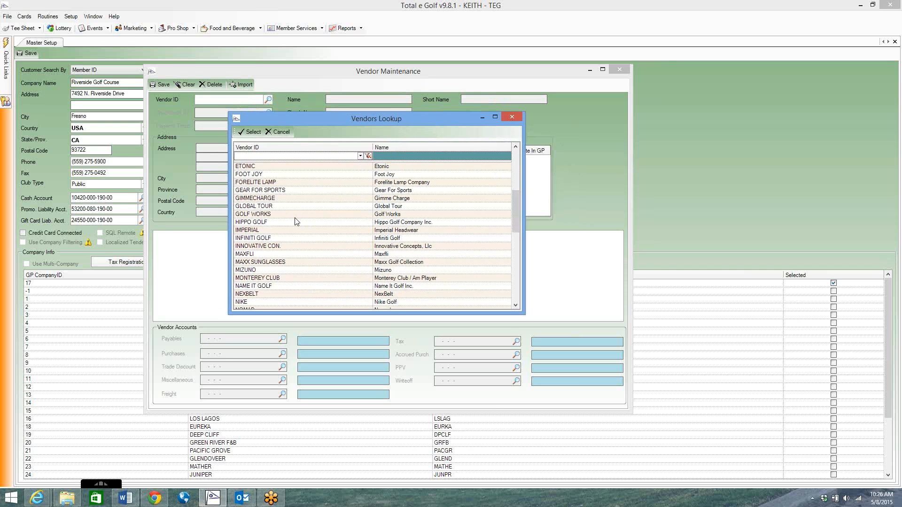
left_click_drag(361, 118, 373, 244)
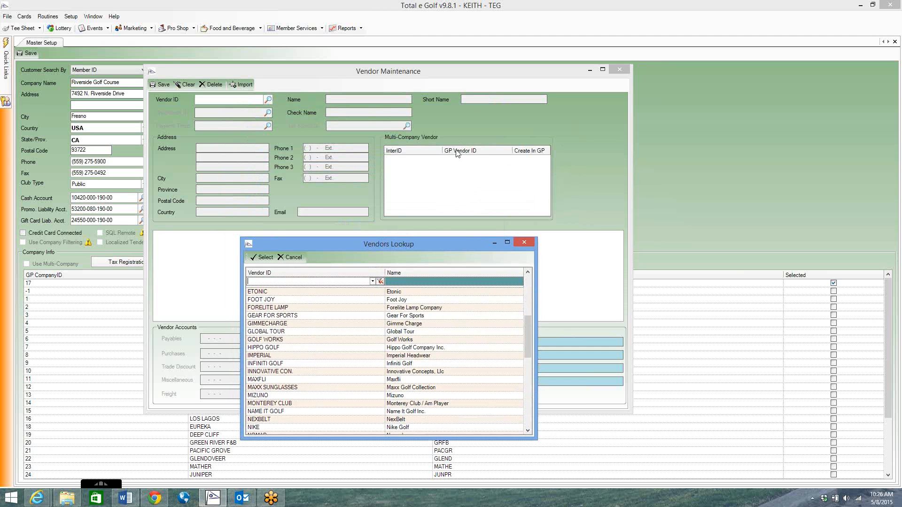
left_click_drag(421, 242, 413, 131)
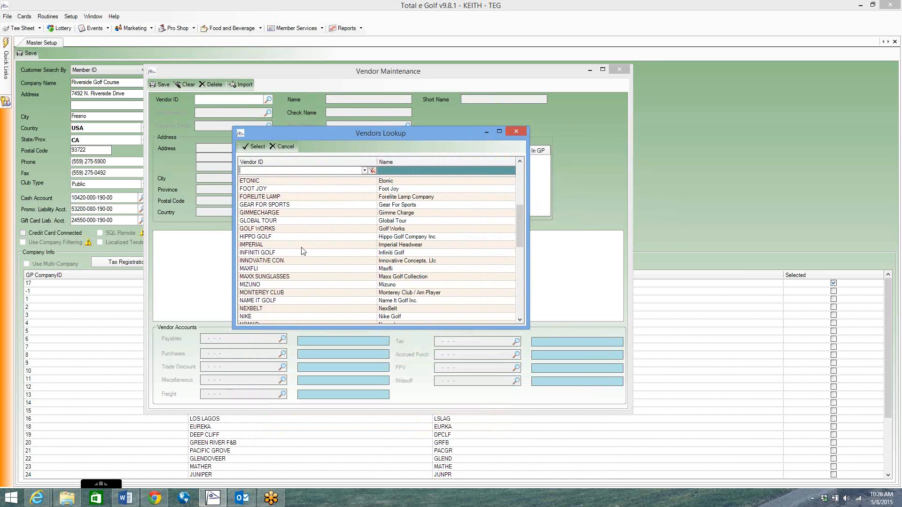
double_click(261, 230)
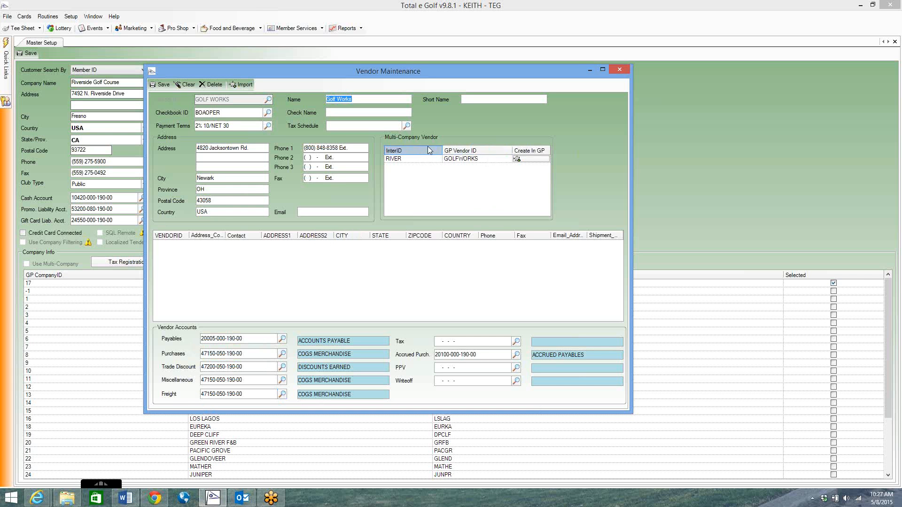
Step: Clear the GP Vendor ID for RIVER, relink it to Great Plains vendor GOLFWORKS, and save the record
left_click(463, 160)
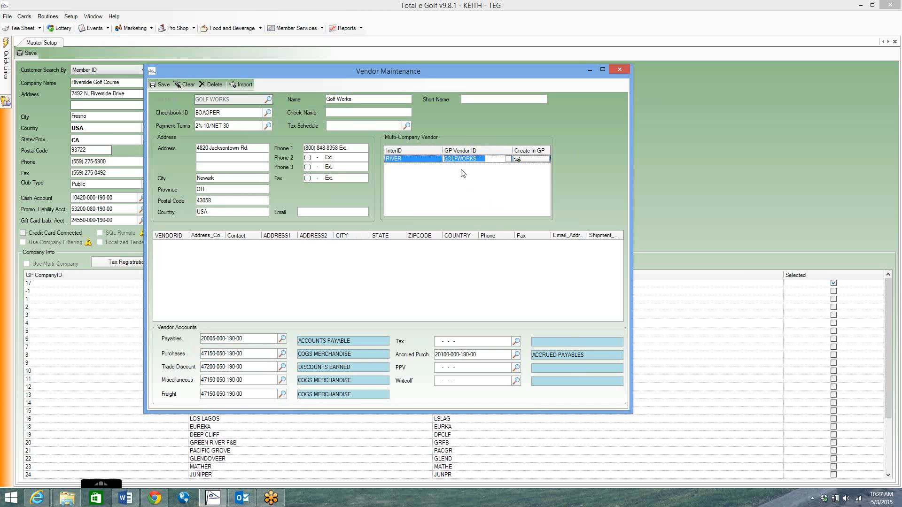
key("Delete")
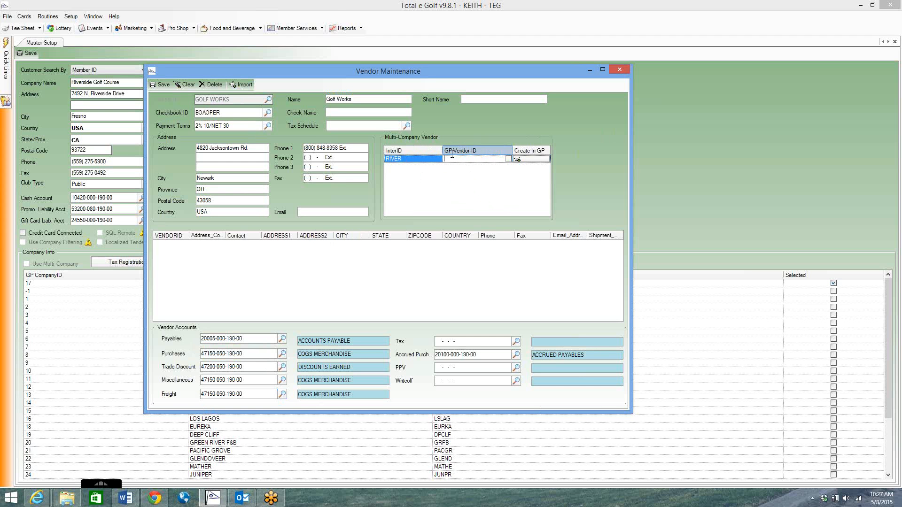
left_click(510, 160)
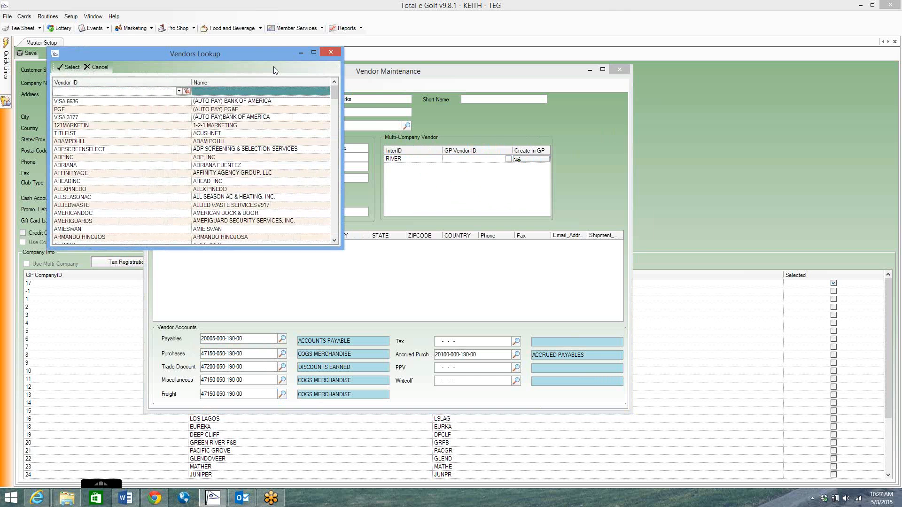
left_click_drag(261, 57, 303, 66)
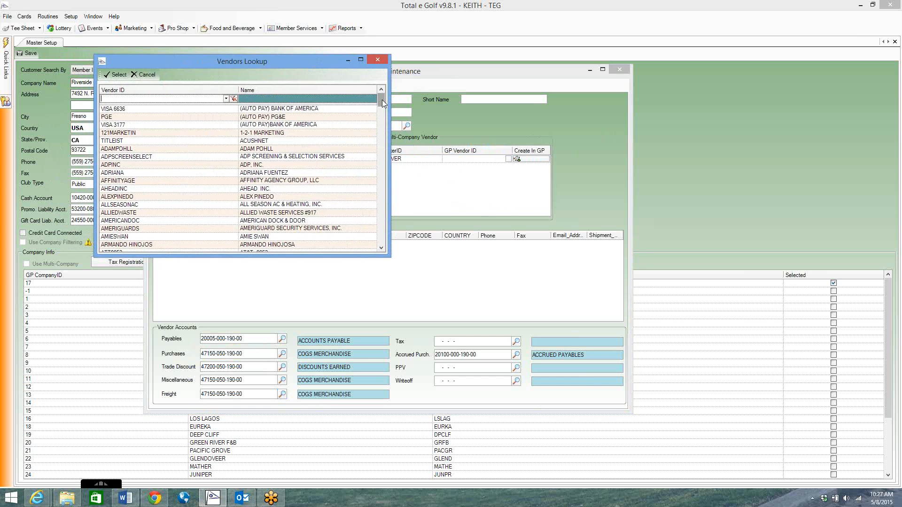
left_click_drag(382, 100, 381, 159)
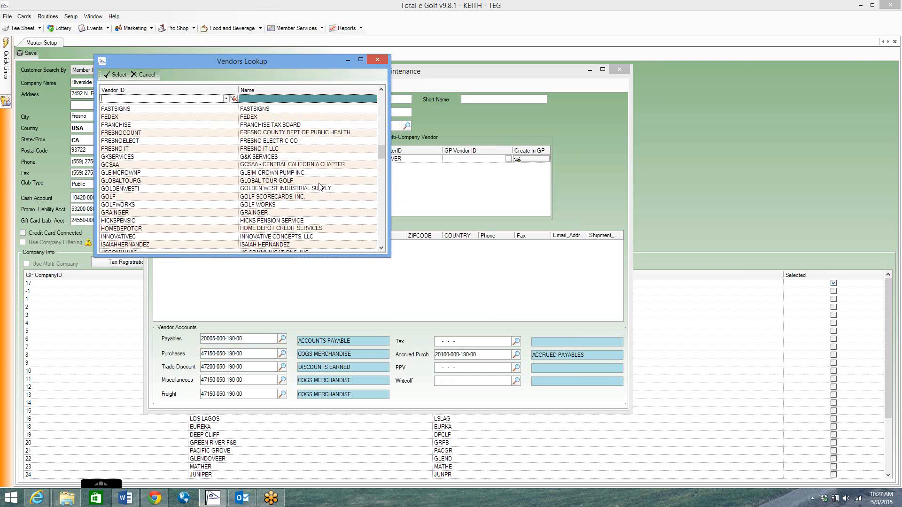
left_click(146, 204)
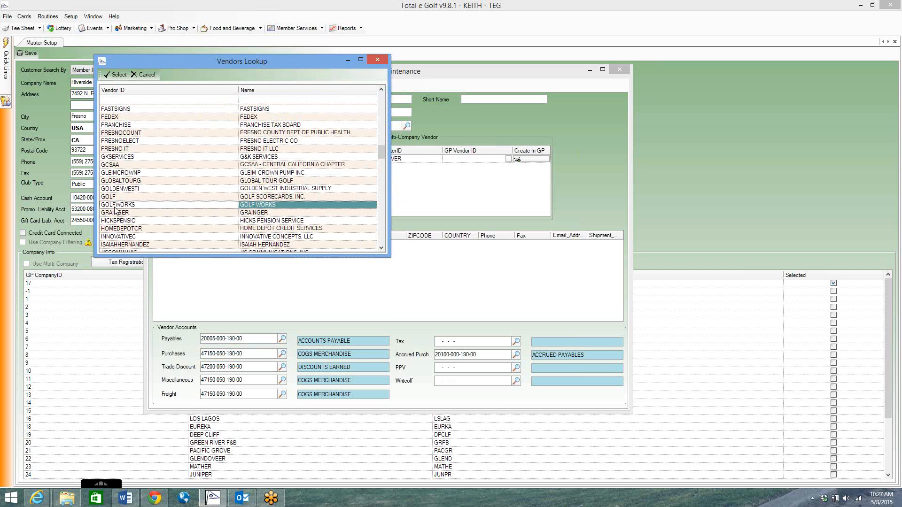
left_click_drag(214, 57, 283, 148)
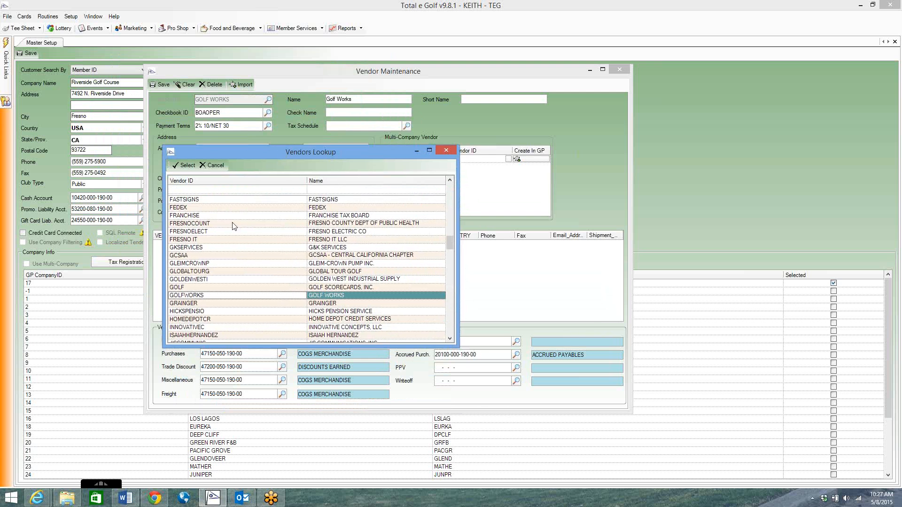
double_click(202, 296)
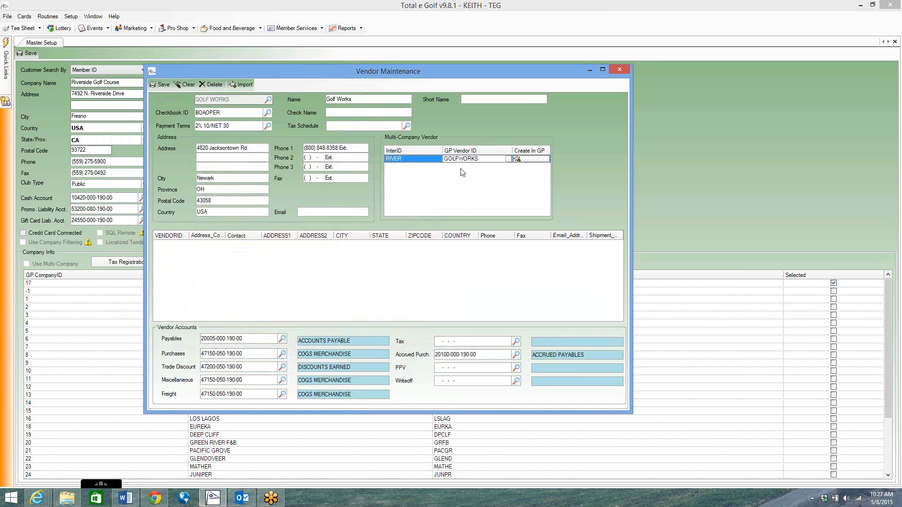
left_click(164, 86)
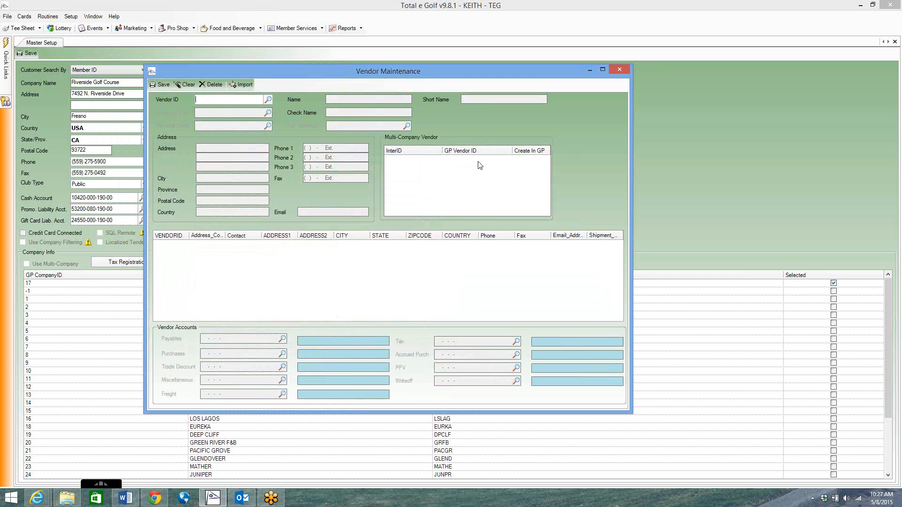
Step: Load the AHEAD vendor record and clear its GP Vendor ID for RIVER
left_click(268, 101)
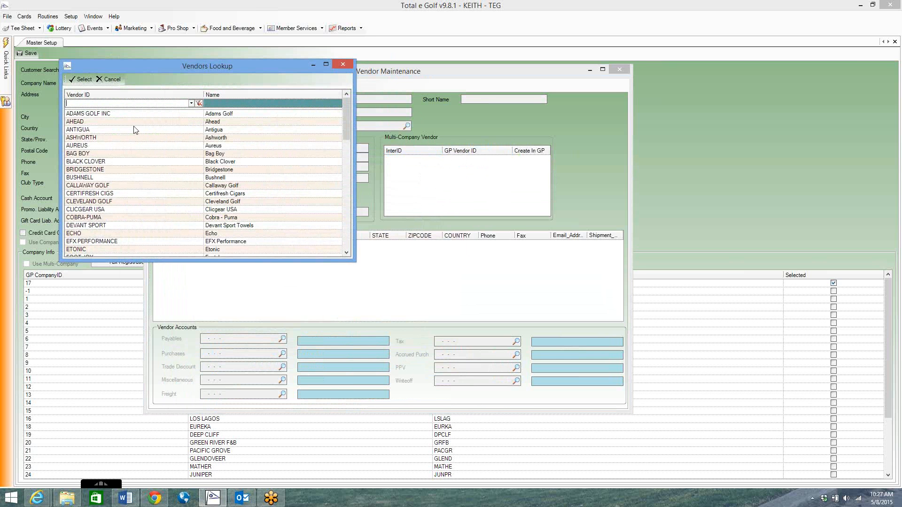
double_click(131, 123)
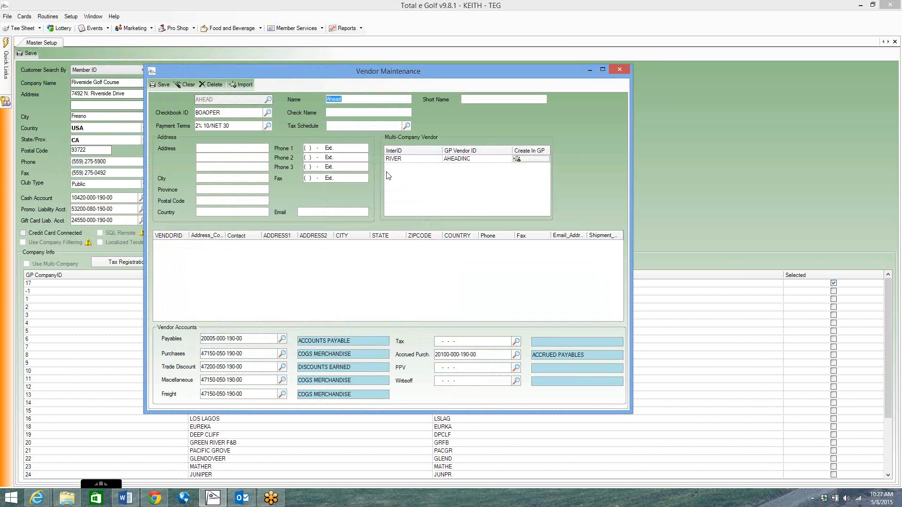
left_click(480, 158)
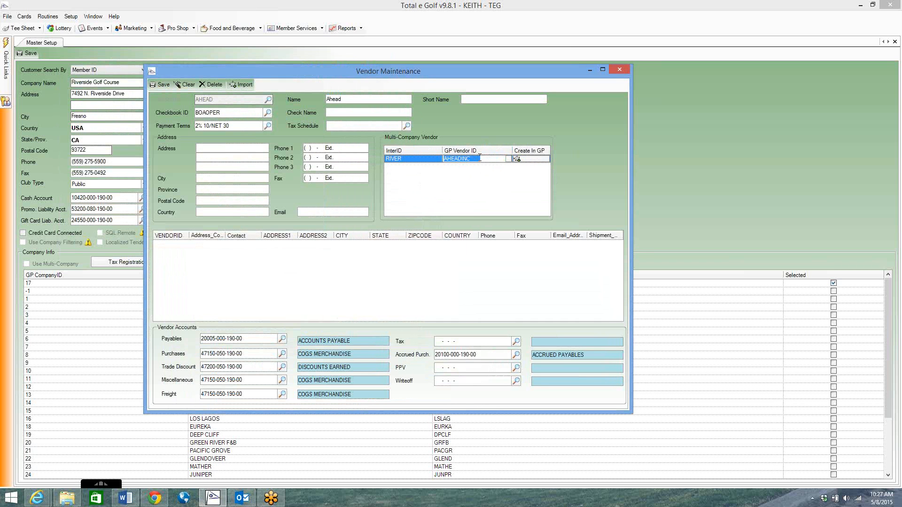
key("BackSpace")
Step: Link the AHEAD vendor's RIVER entry to the Great Plains vendor AHEADINC
left_click(509, 159)
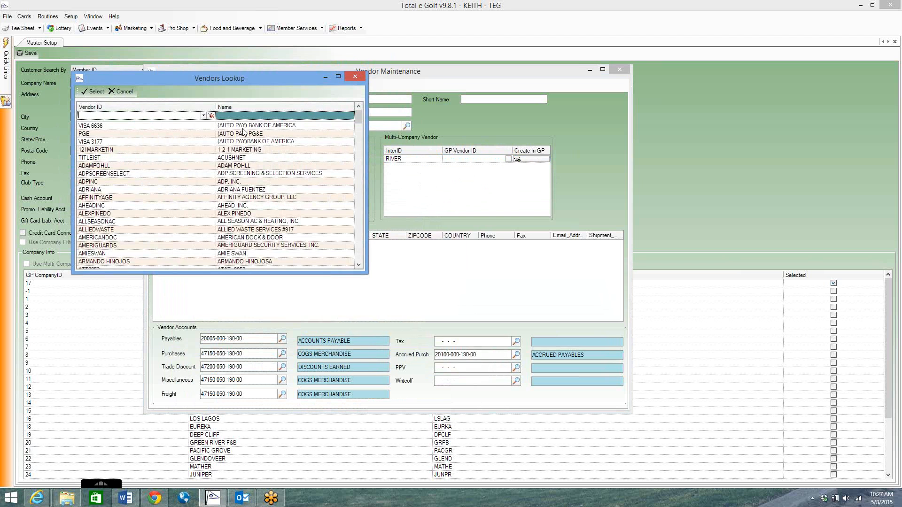
left_click(142, 198)
left_click(127, 182)
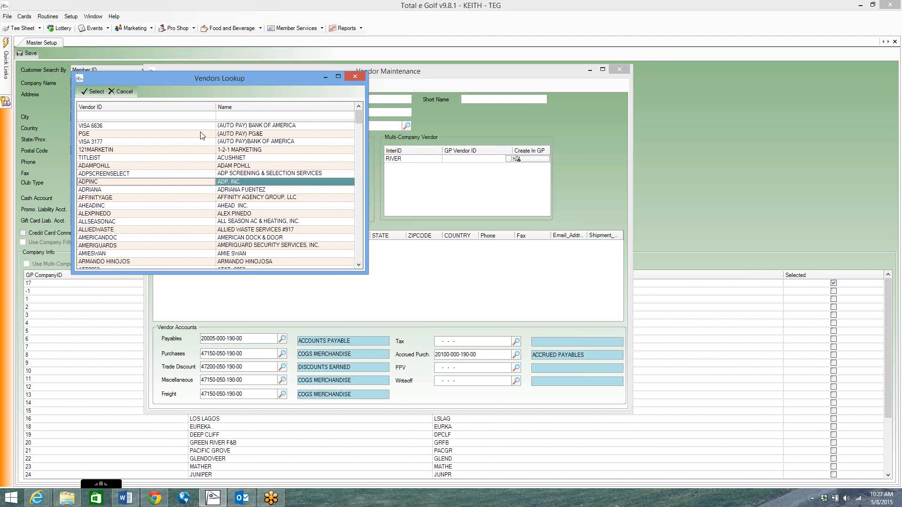
left_click(117, 207)
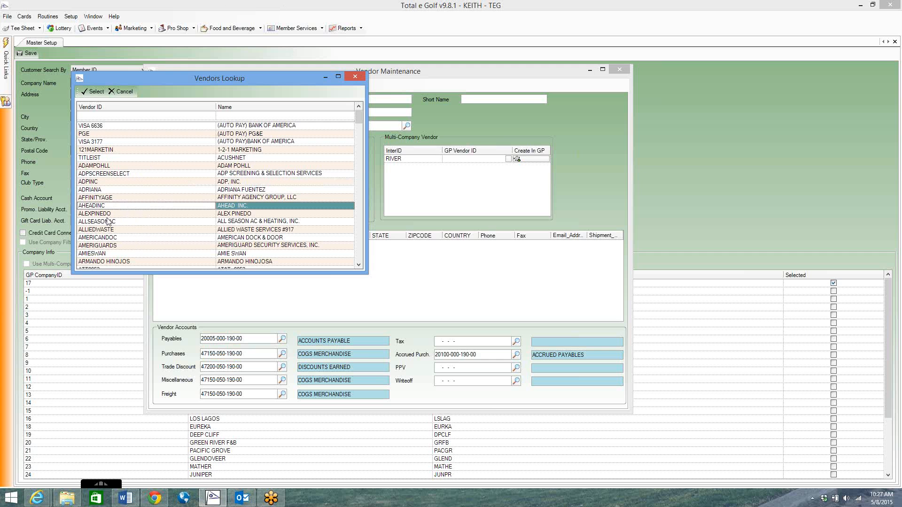
left_click_drag(273, 77, 460, 132)
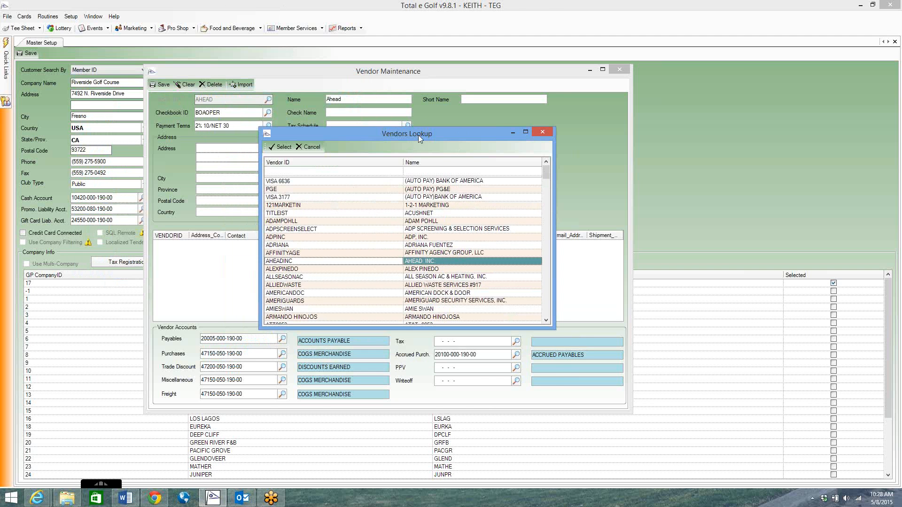
left_click_drag(418, 136, 435, 212)
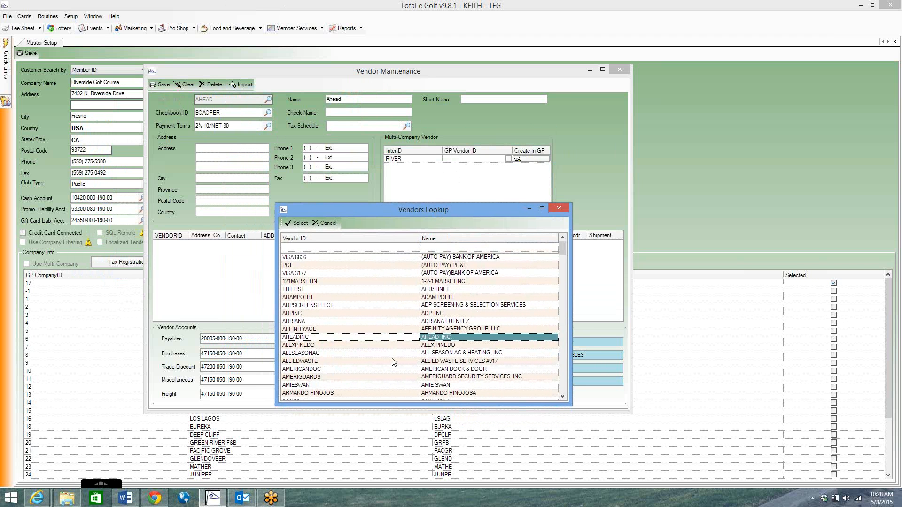
double_click(312, 337)
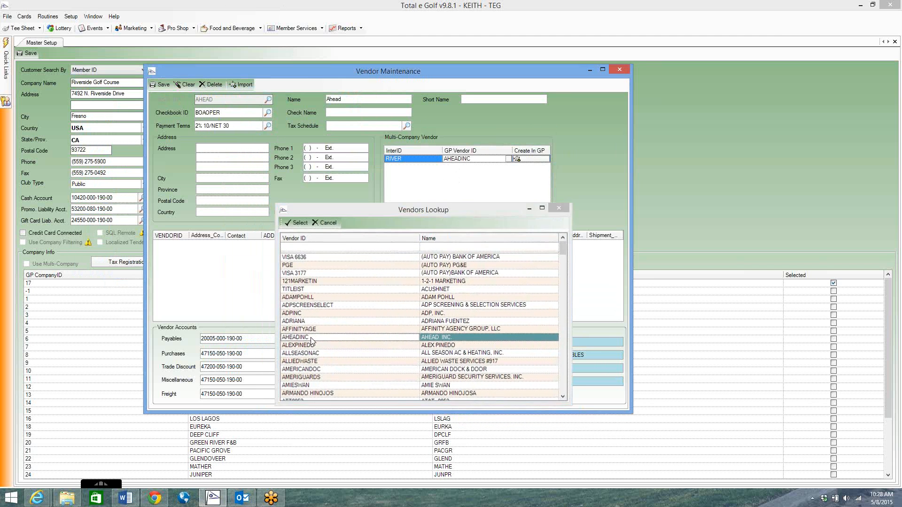
left_click(509, 159)
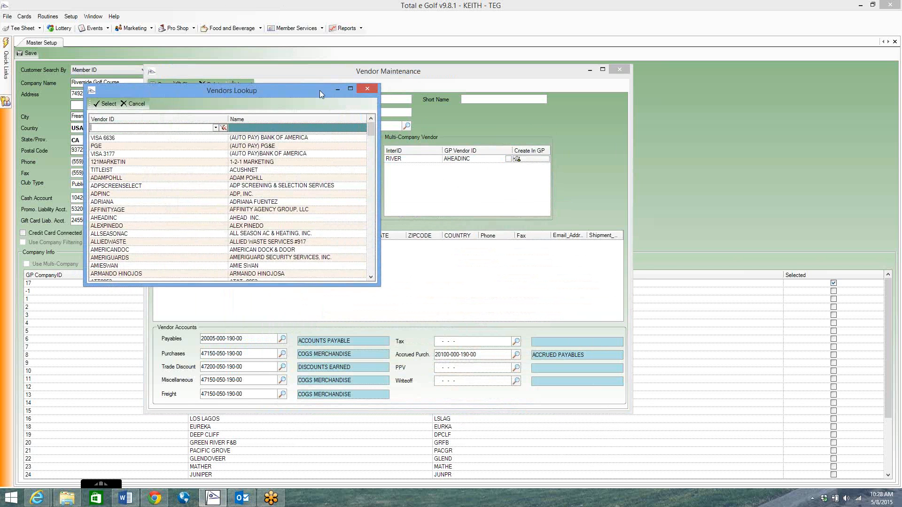
left_click_drag(320, 90, 450, 116)
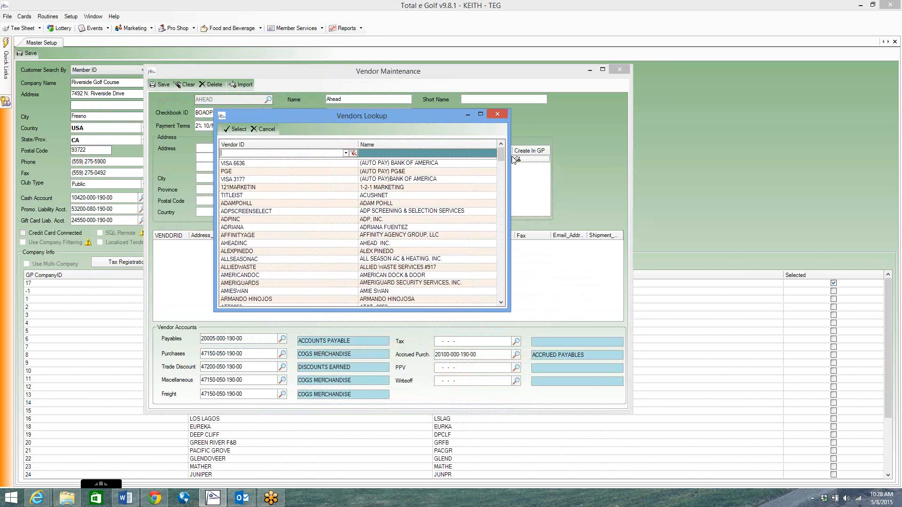
left_click_drag(503, 159, 502, 264)
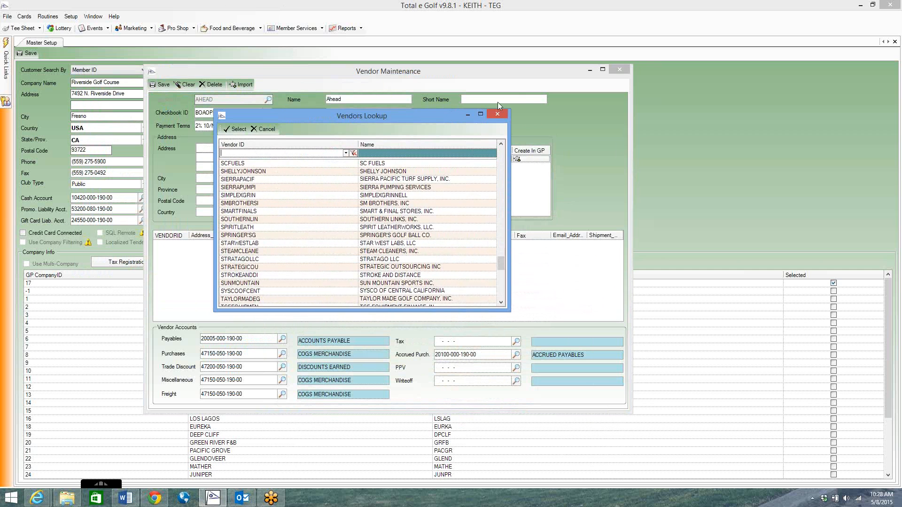
left_click(496, 115)
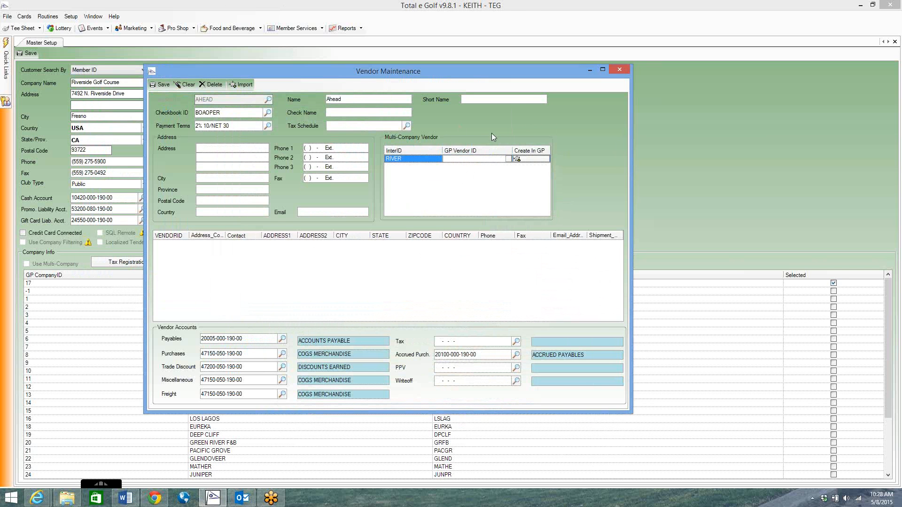
Step: Link the AHEAD vendor's RIVER entry to Great Plains vendor AHEADINC again and save the vendor record
left_click(509, 159)
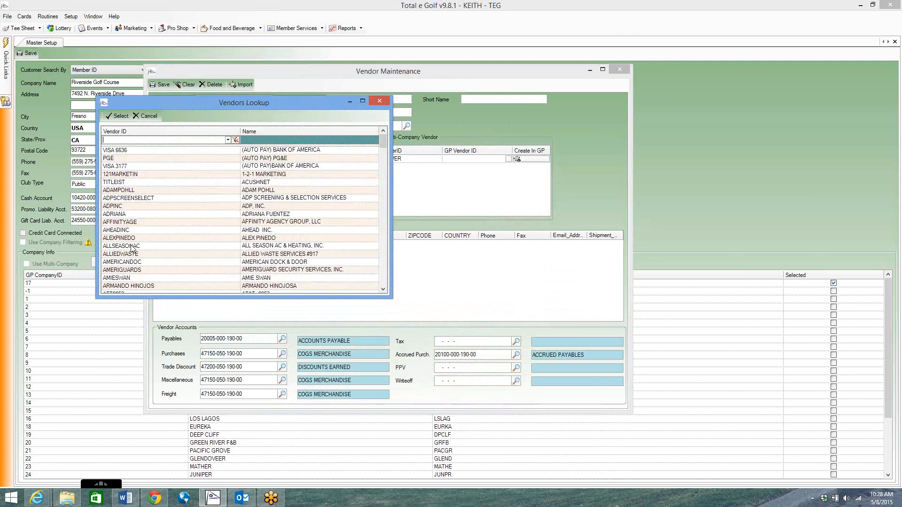
double_click(136, 230)
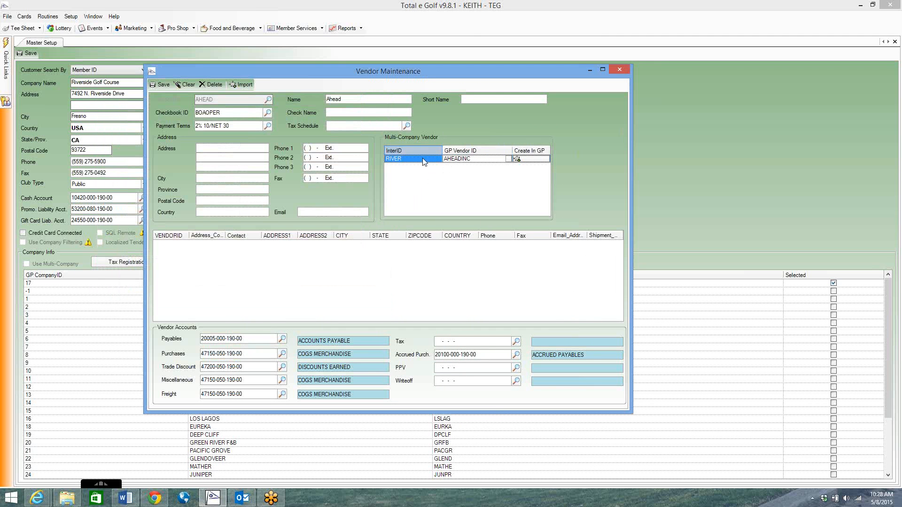
left_click(162, 88)
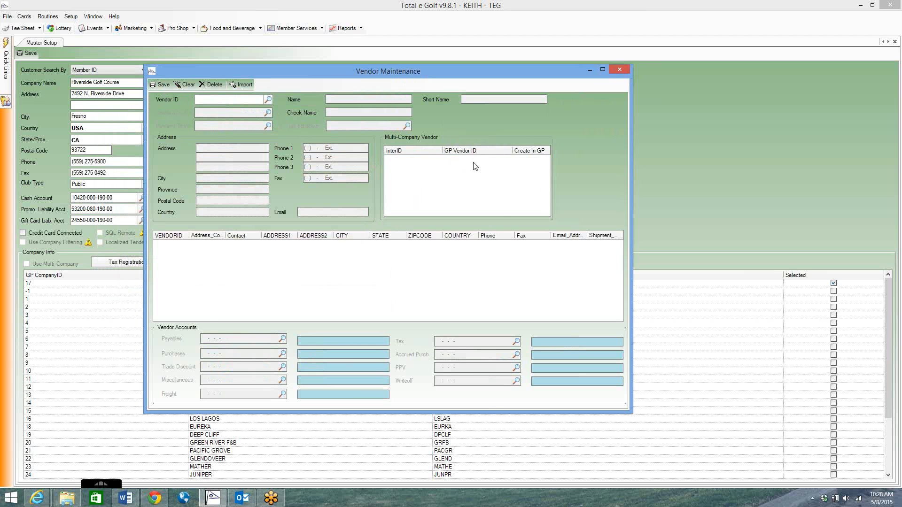
Step: Close Vendor Maintenance, the accounting setup window and Master Setup, and open the Posting Error Log
left_click(620, 70)
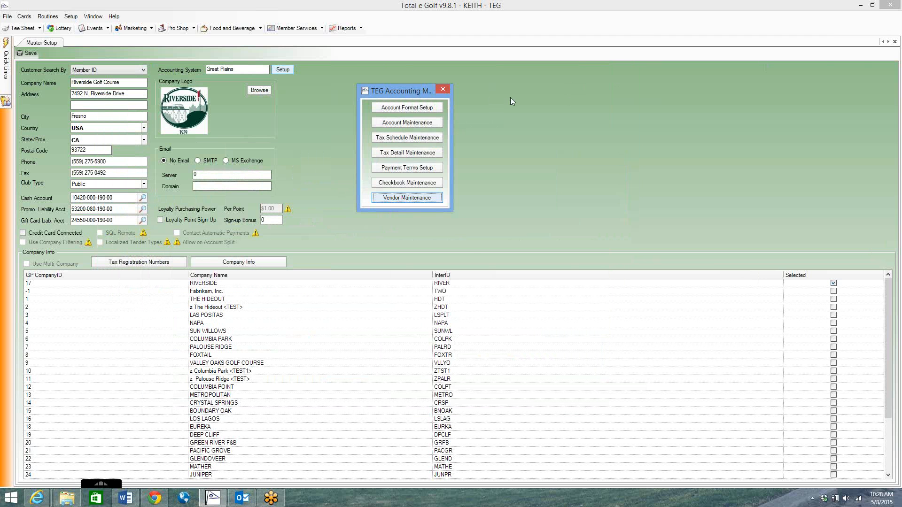
left_click(443, 90)
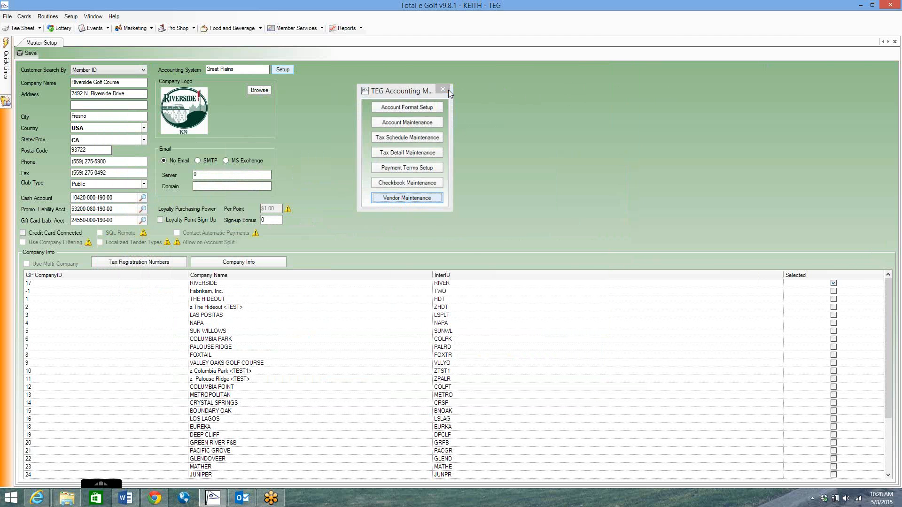
left_click(895, 42)
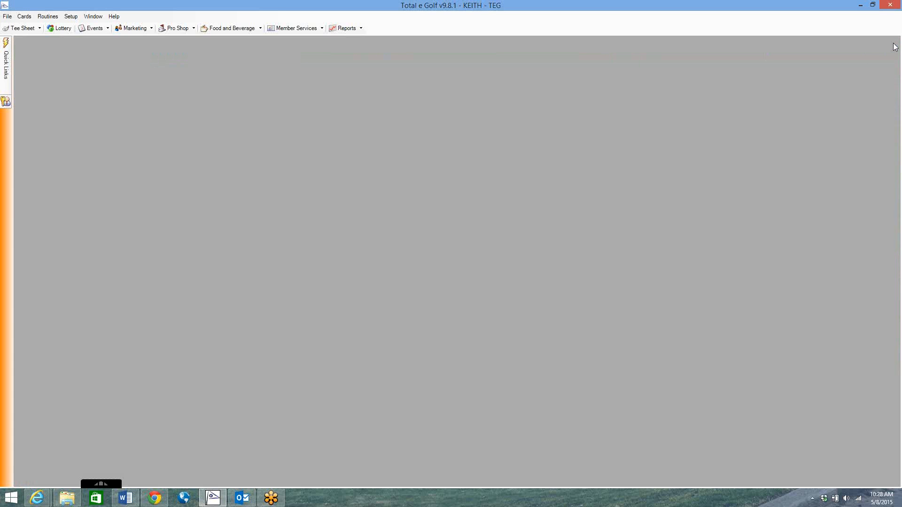
left_click(71, 17)
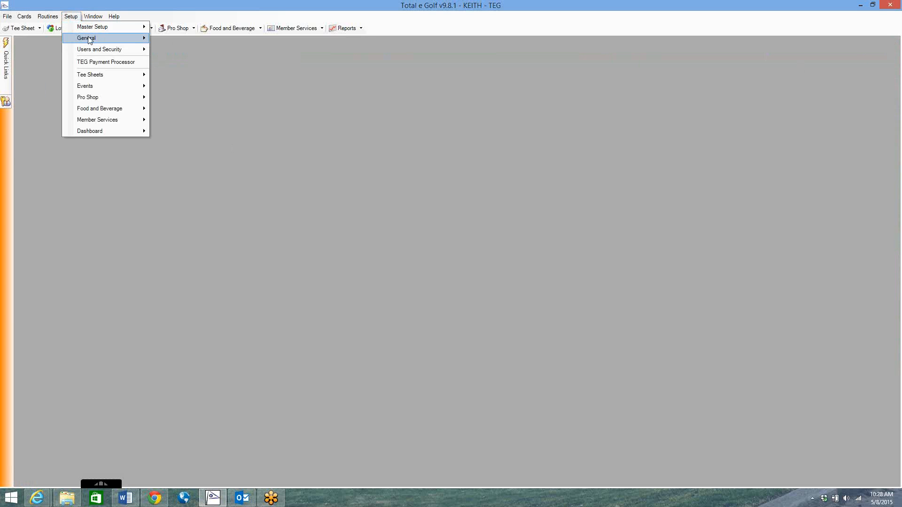
mouse_move(94, 38)
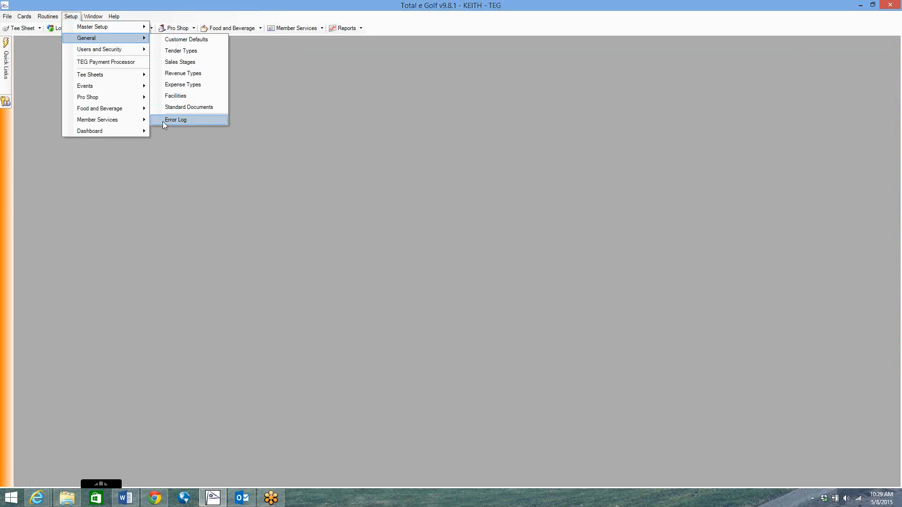
left_click(185, 121)
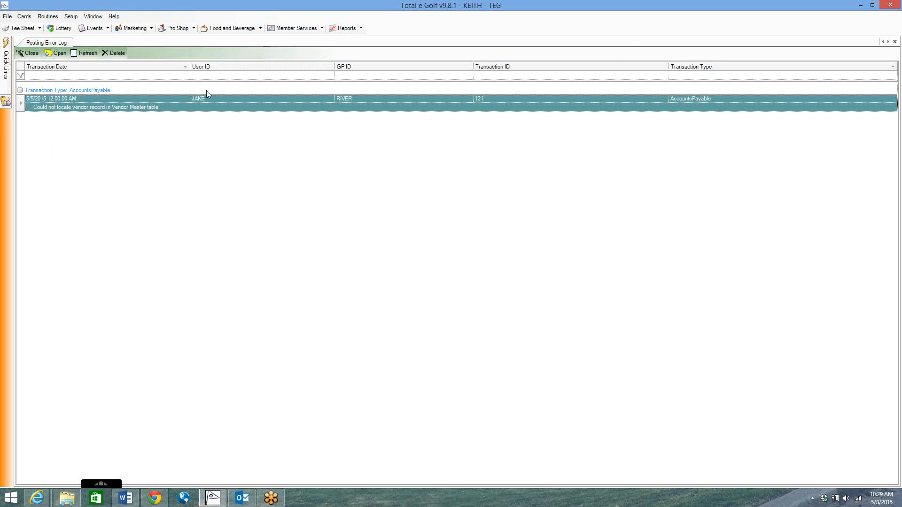
Step: Open the failed AccountsPayable transaction for vendor GOLF WORKS from the error log, review its details, and re-post it
double_click(163, 104)
left_click_drag(185, 118, 249, 0)
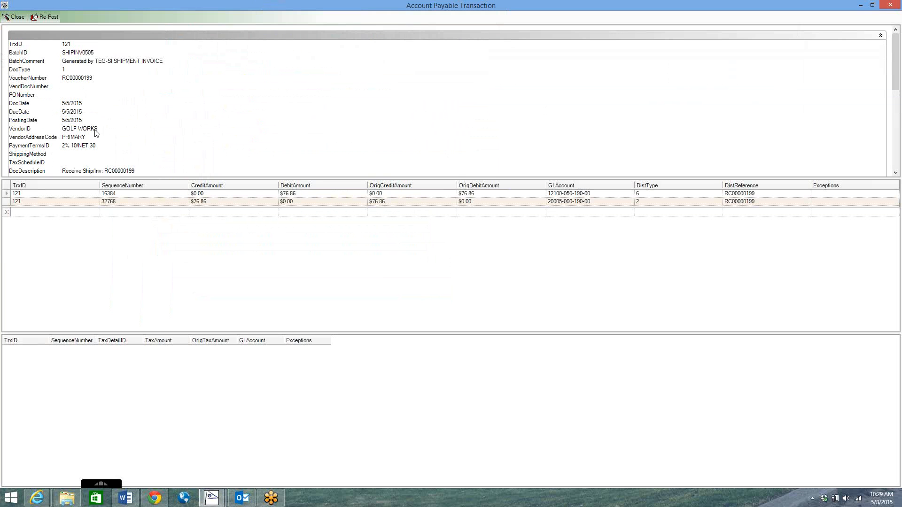
scroll(180, 102, "down", 3)
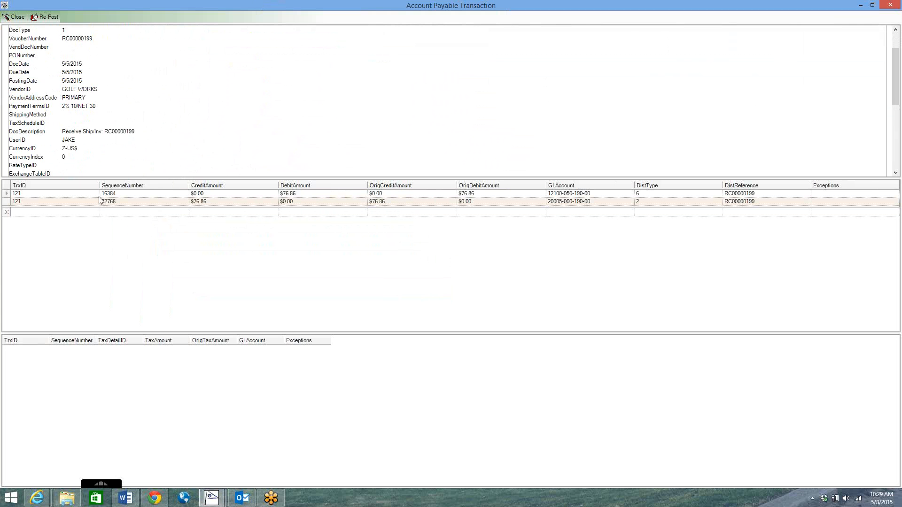
scroll(282, 225, "down", 2)
scroll(232, 139, "up", 5)
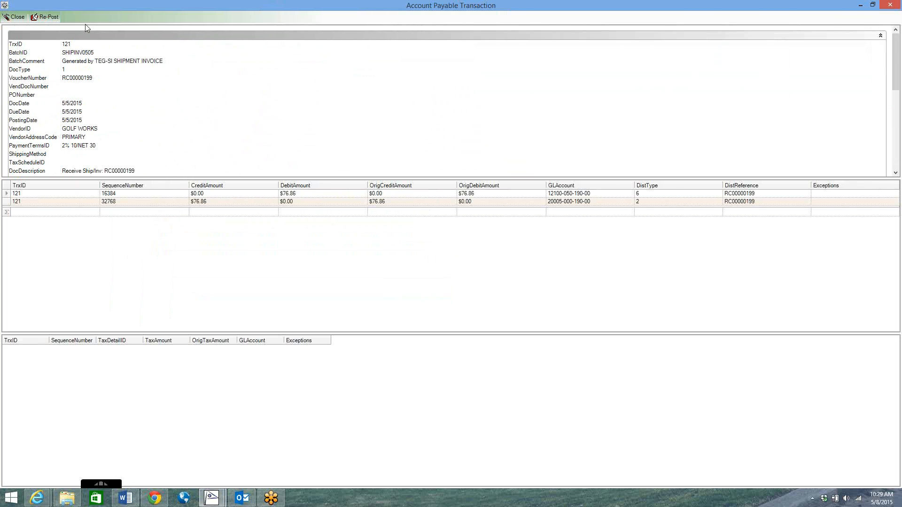
left_click_drag(272, 8, 281, 73)
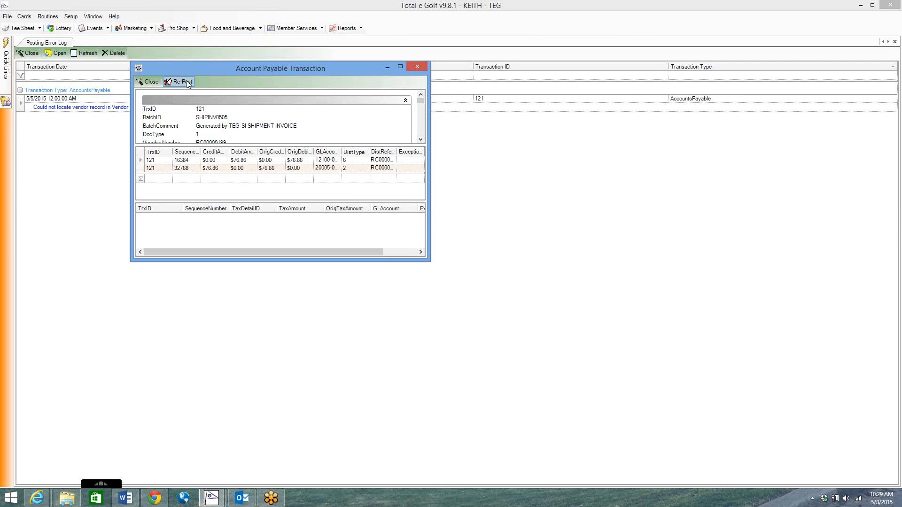
left_click(186, 81)
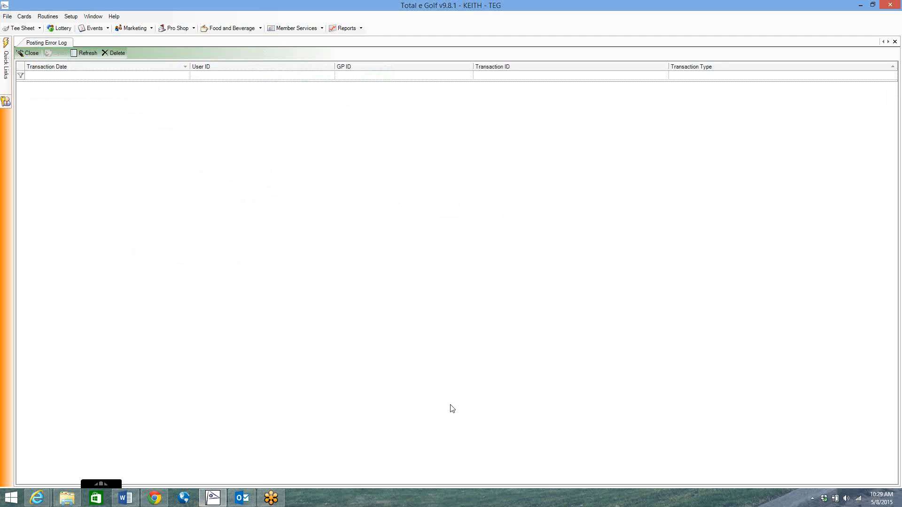
Step: Open Vendor Maintenance again through Master Setup's Great Plains accounting setup
left_click(74, 17)
mouse_move(89, 27)
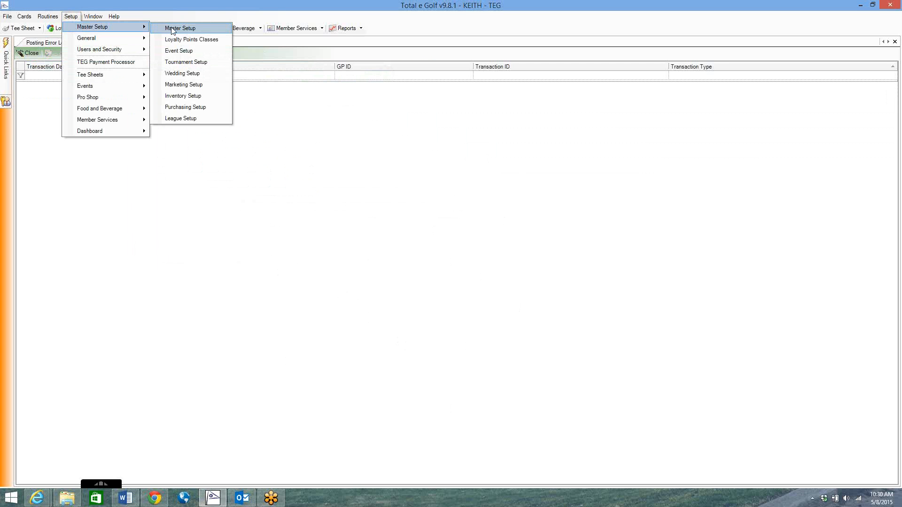
left_click(172, 30)
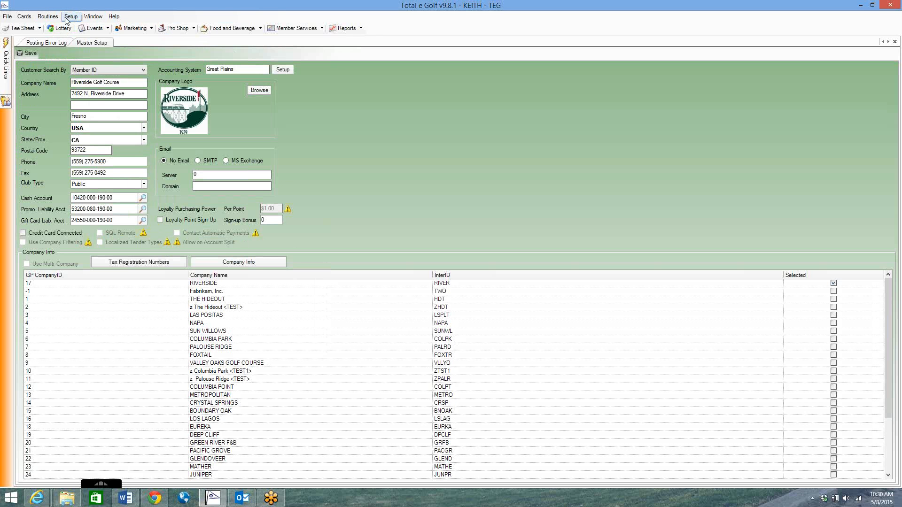
left_click(71, 16)
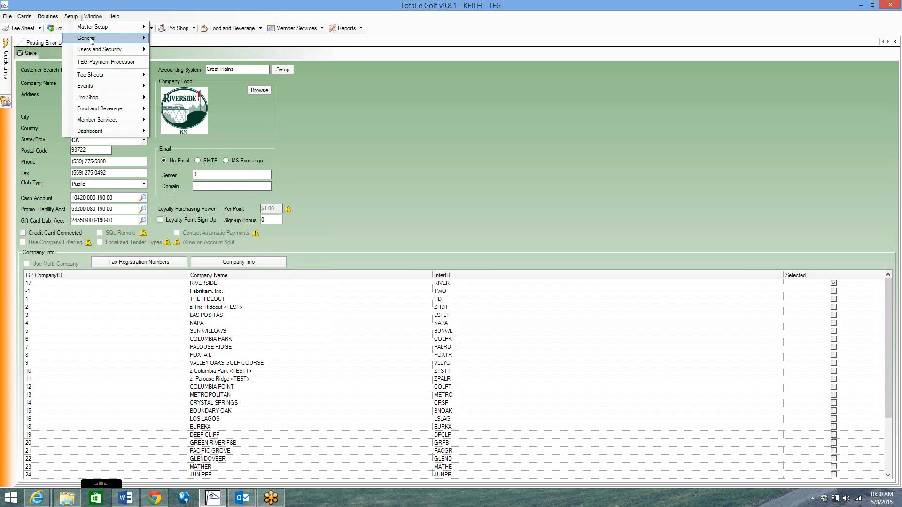
mouse_move(99, 28)
left_click(190, 30)
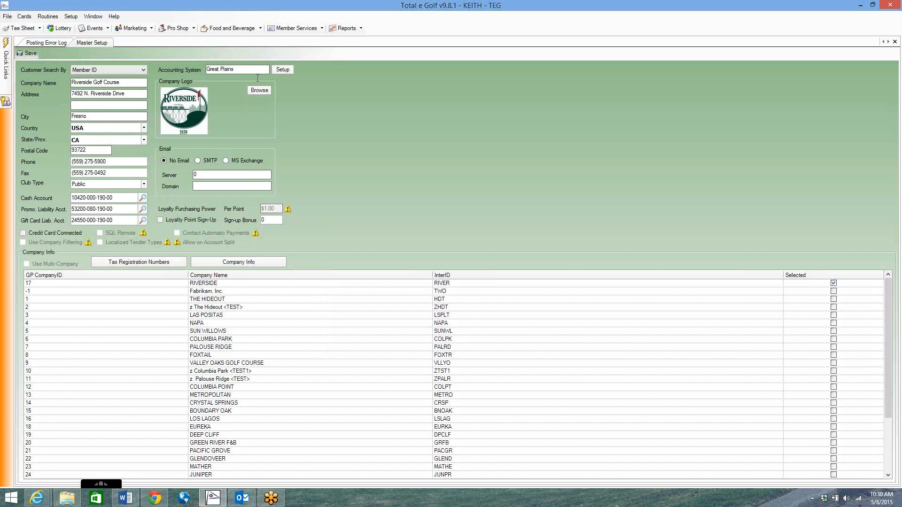
left_click(283, 69)
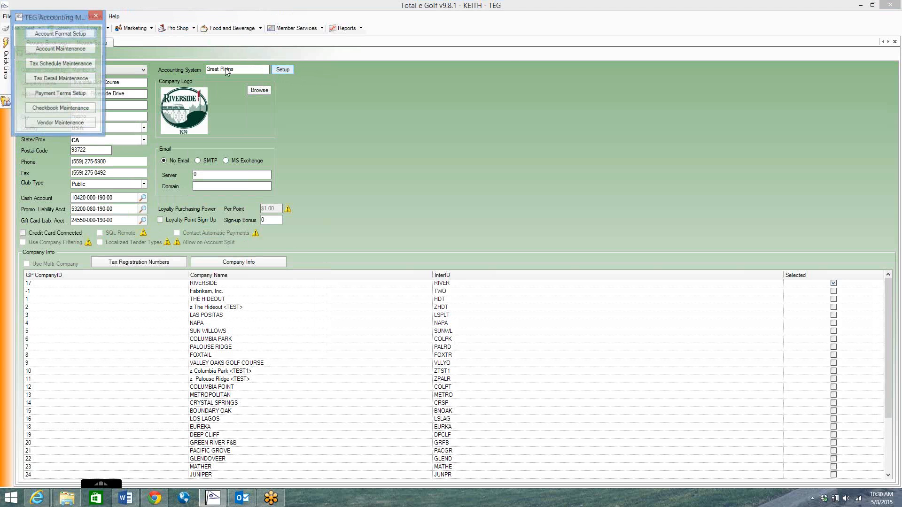
left_click(71, 124)
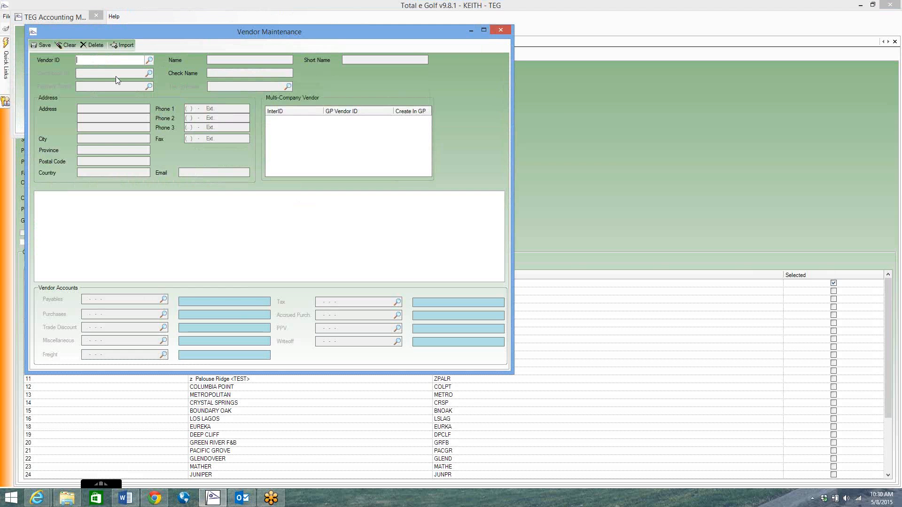
Step: Look up the TRION Z vendor, load its record, and check the GP Vendor ID of its RIVER entry
left_click(149, 62)
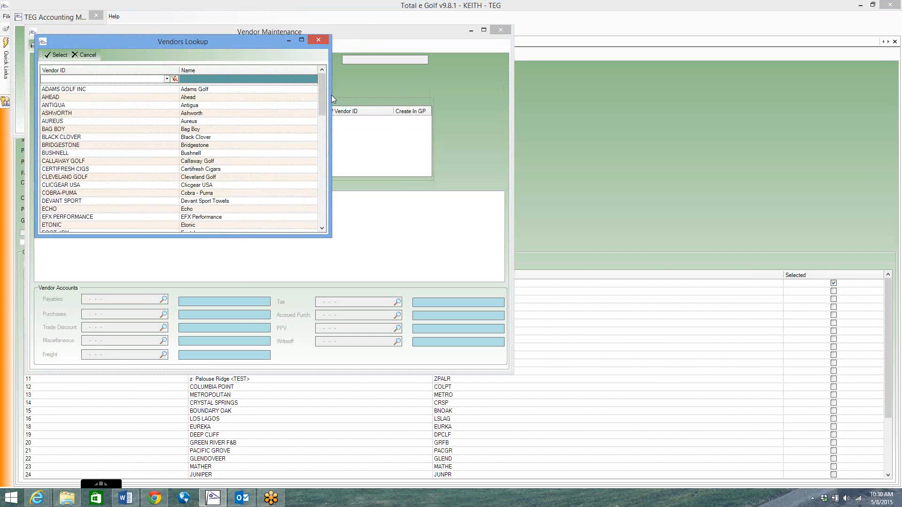
left_click_drag(325, 98, 325, 205)
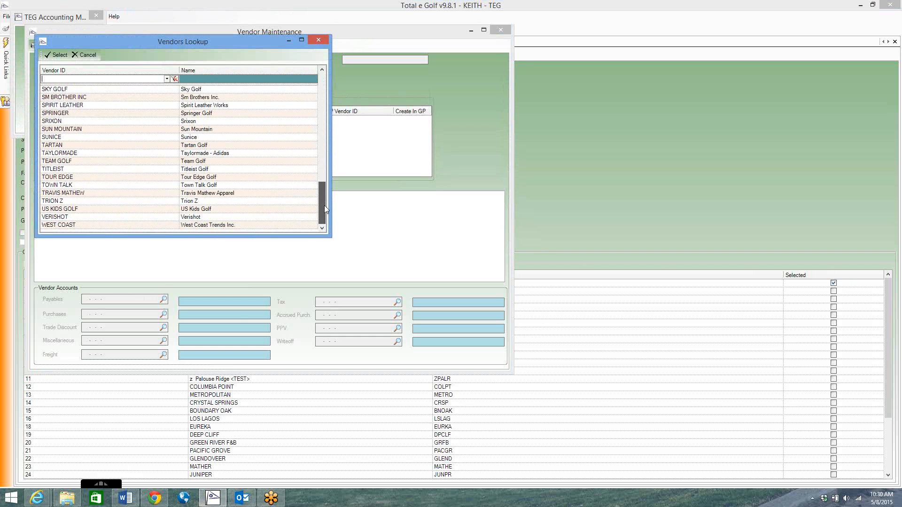
double_click(200, 202)
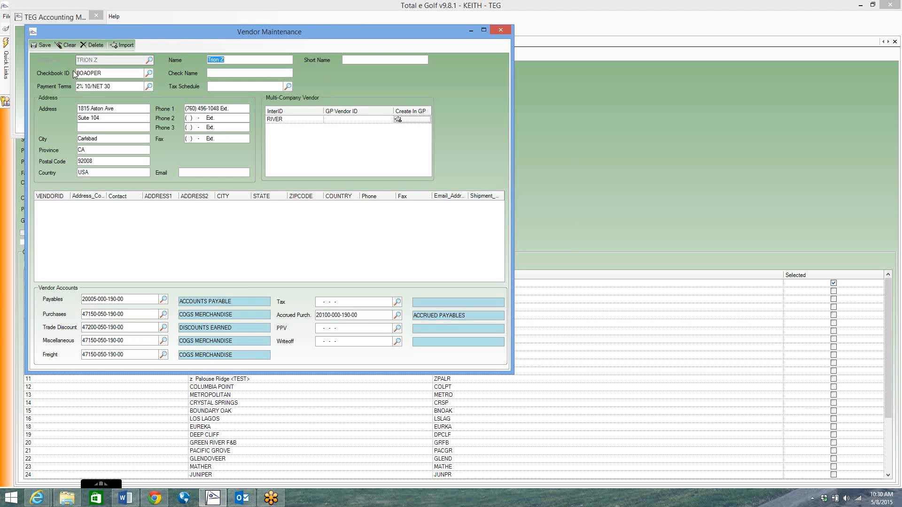
left_click_drag(196, 32, 266, 120)
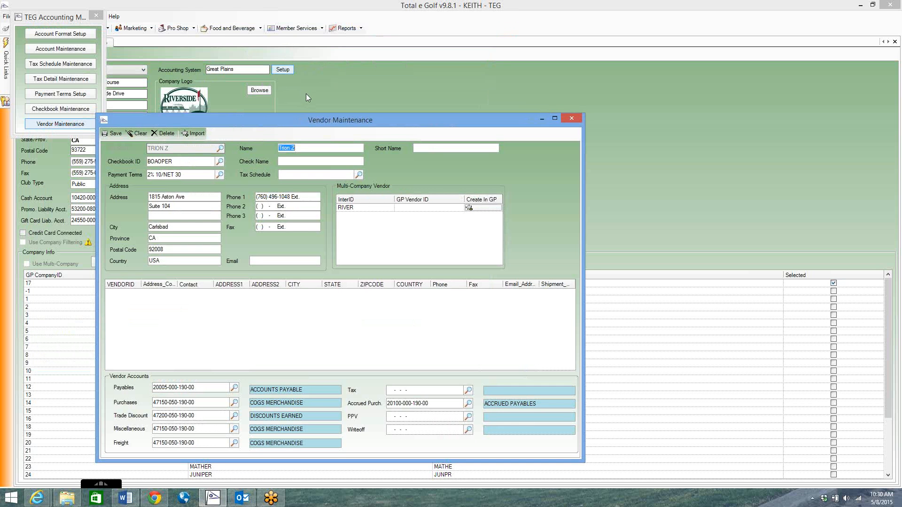
left_click_drag(368, 116, 375, 80)
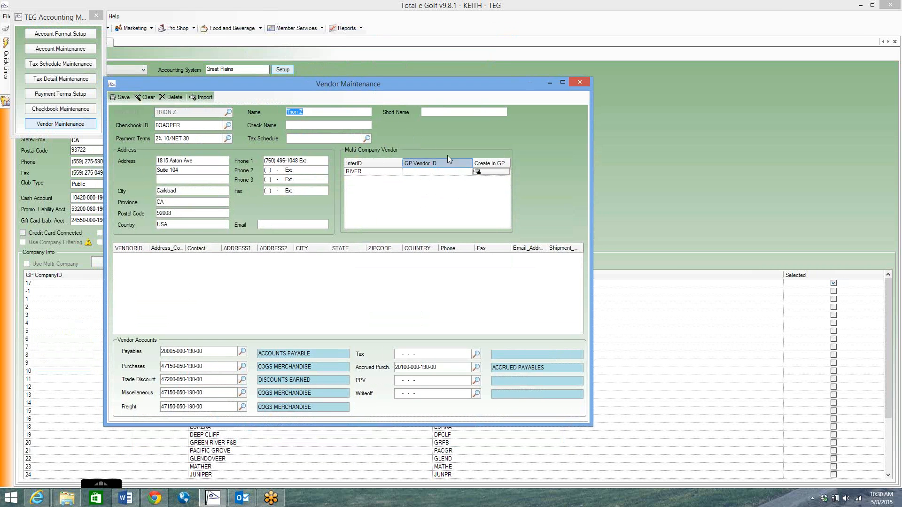
left_click(444, 172)
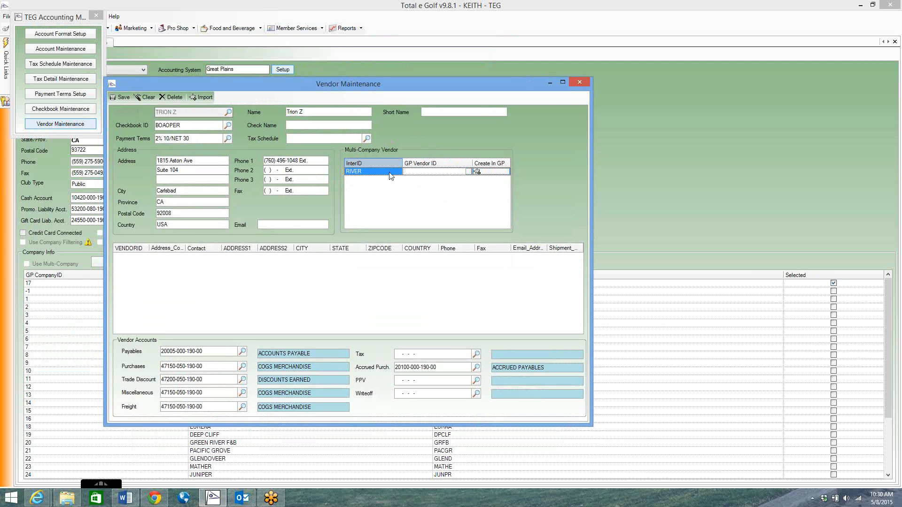
Step: Close Vendor Maintenance without saving, along with the accounting setup window, Master Setup and the Posting Error Log
left_click(579, 83)
left_click(808, 56)
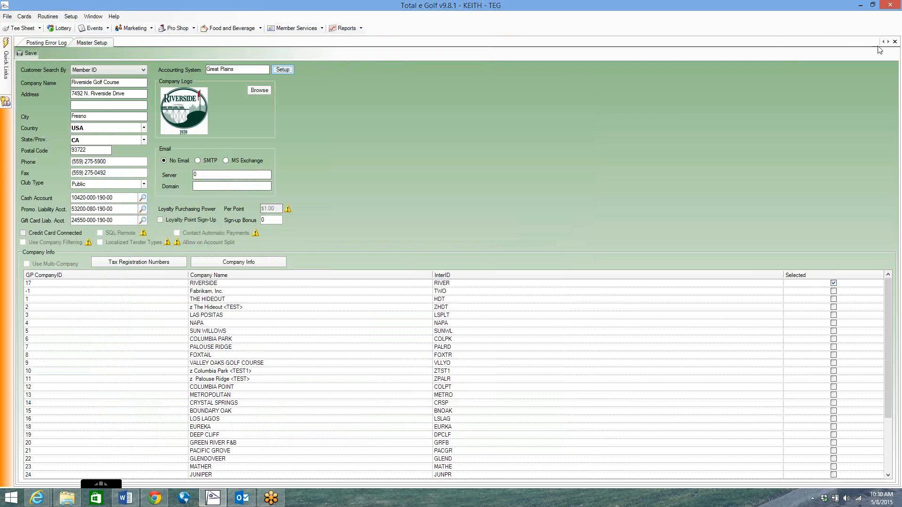
left_click(895, 41)
left_click(896, 42)
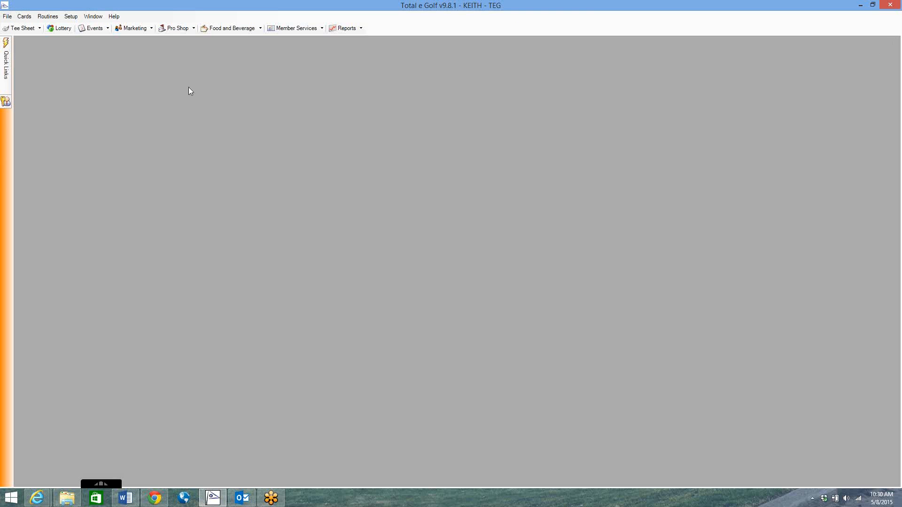
Step: Open Master Setup again and bring up the setup options for the Great Plains accounting system
left_click(71, 16)
left_click(77, 17)
left_click(79, 18)
mouse_move(82, 29)
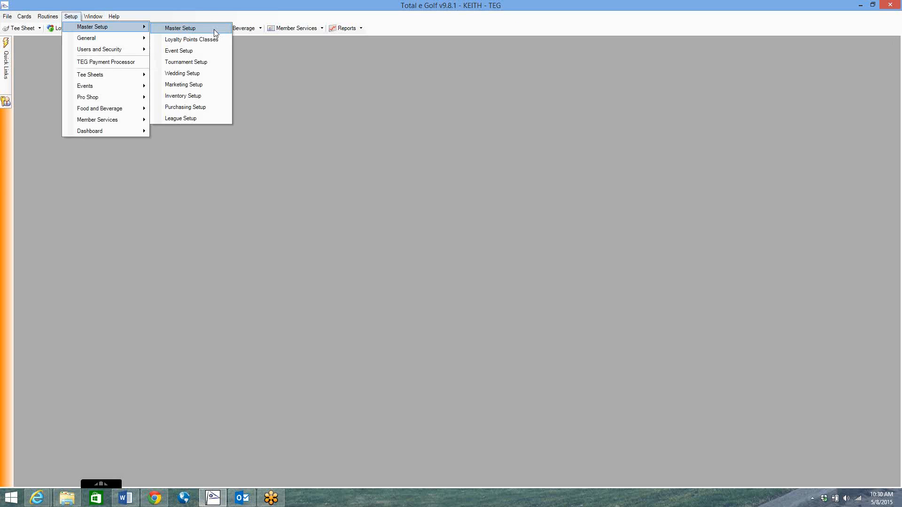
left_click(214, 28)
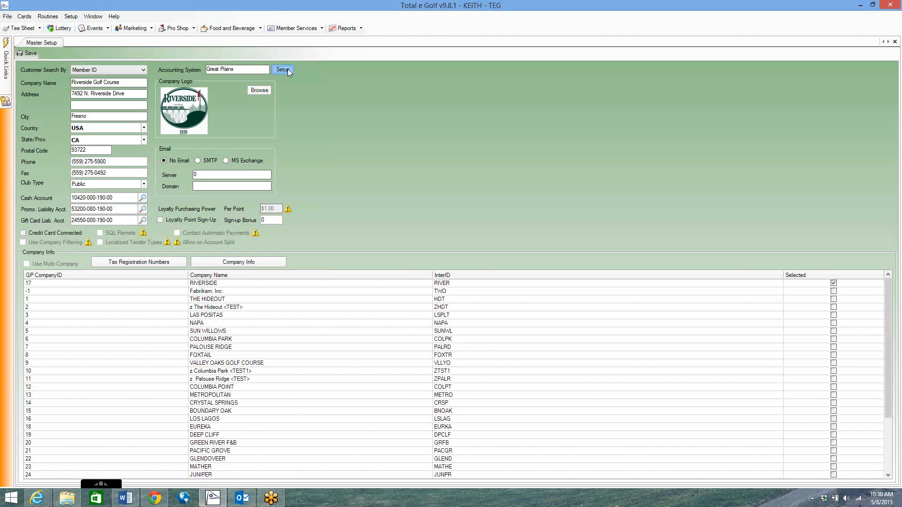
left_click(284, 70)
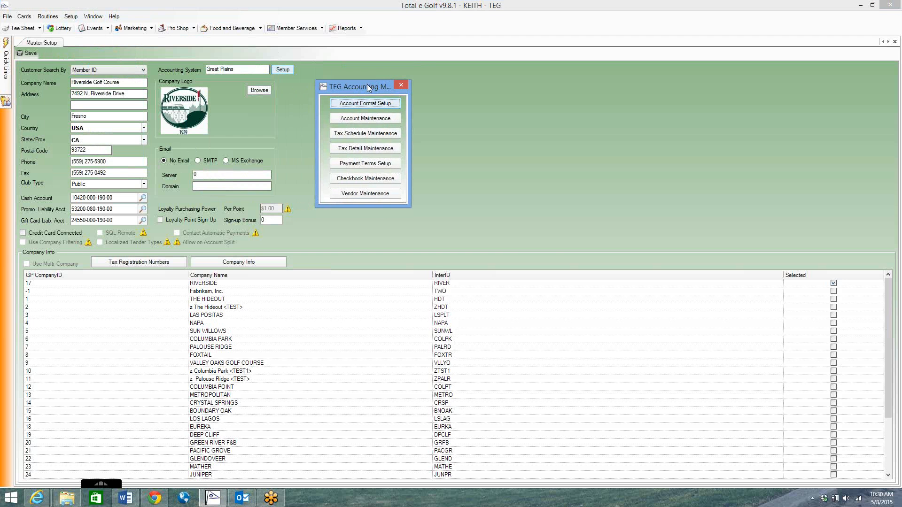
Step: Open Vendor Maintenance and load the ADAMS GOLF INC vendor record from the vendor lookup
left_click(382, 197)
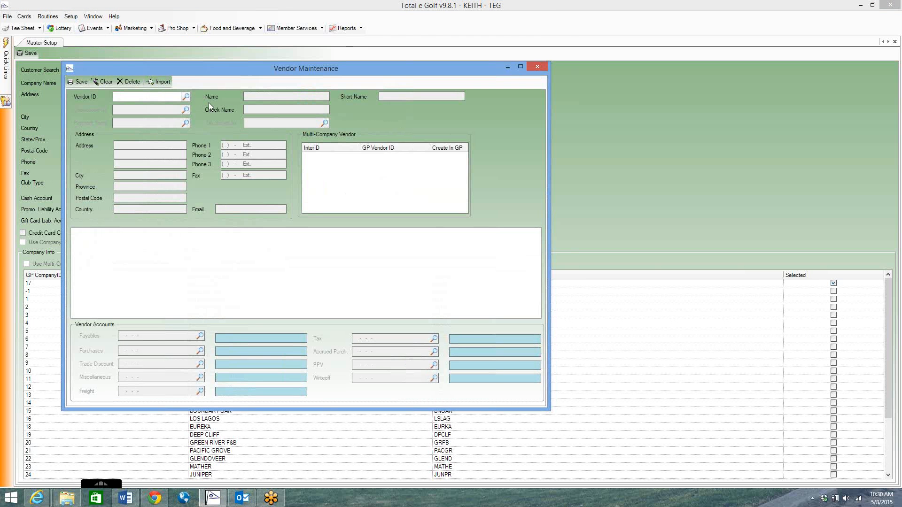
left_click(189, 97)
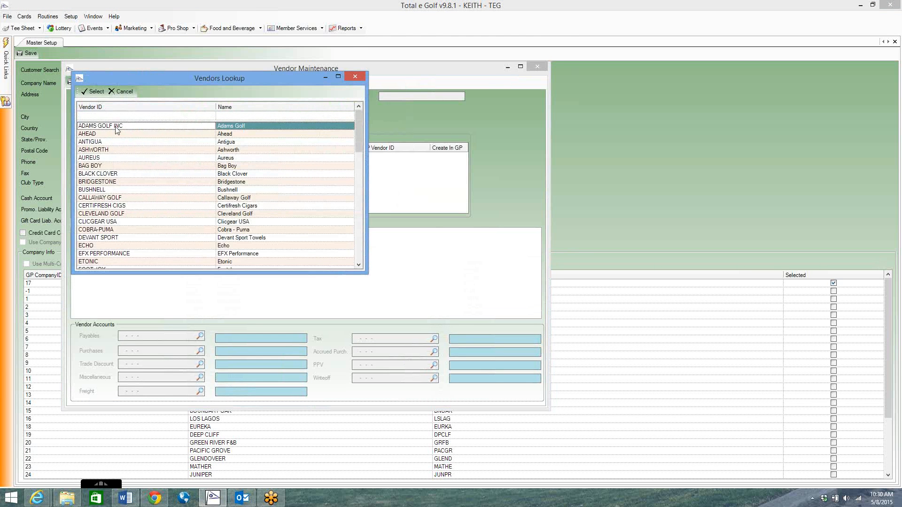
double_click(117, 128)
Step: Browse the Great Plains vendor lookup for the RIVER entry's GP Vendor ID, closing it without selecting a vendor
left_click(426, 159)
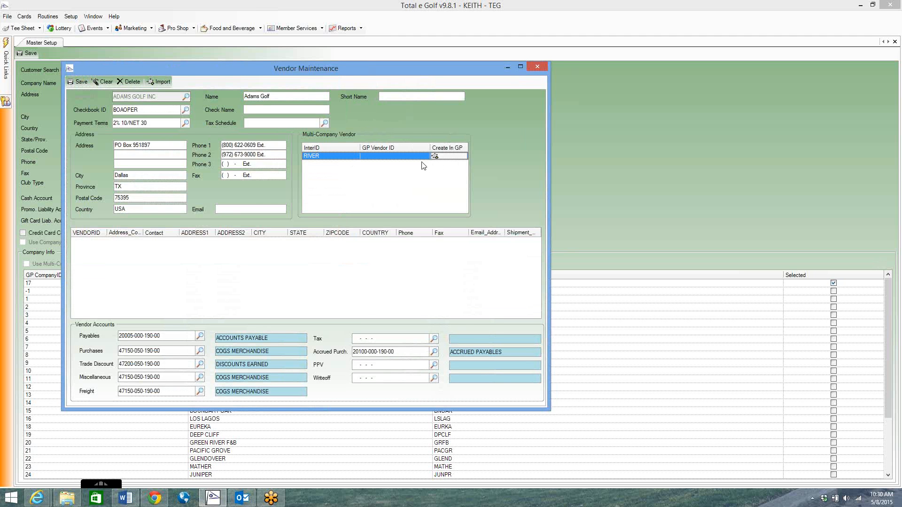
left_click(429, 159)
left_click(426, 157)
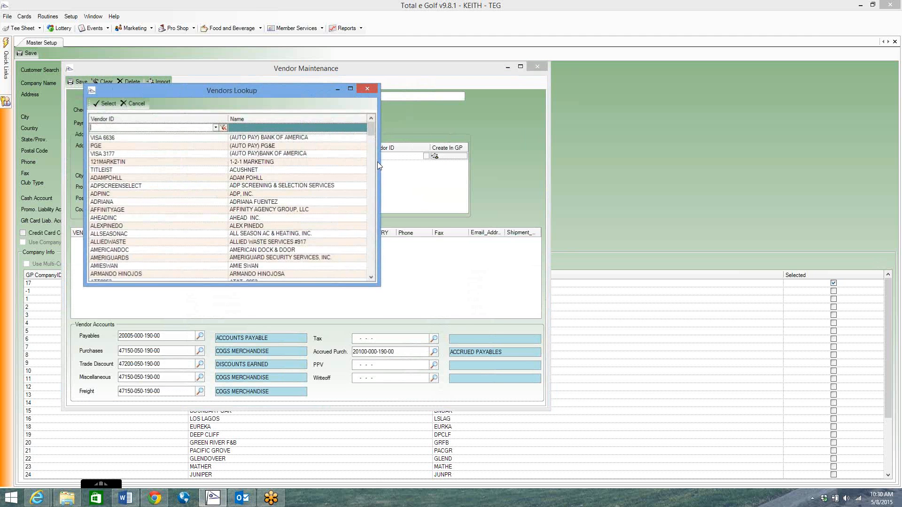
left_click_drag(331, 90, 296, 97)
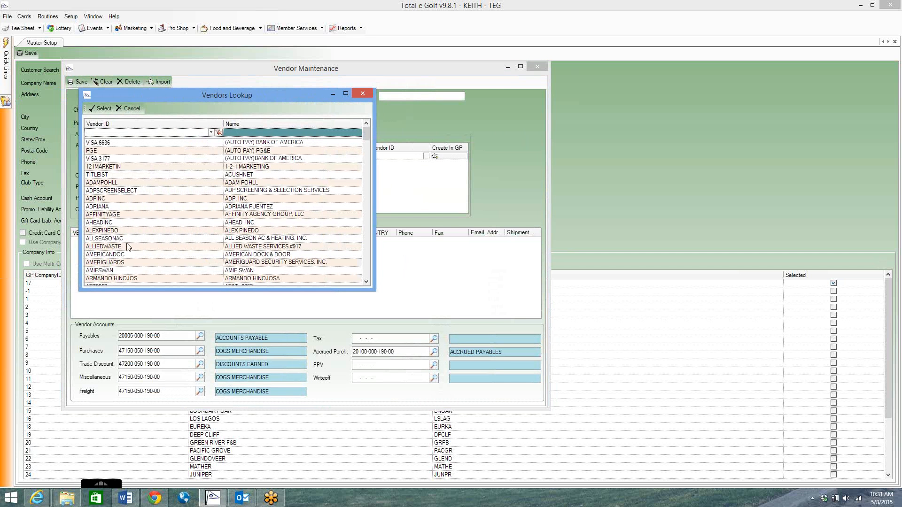
left_click(367, 93)
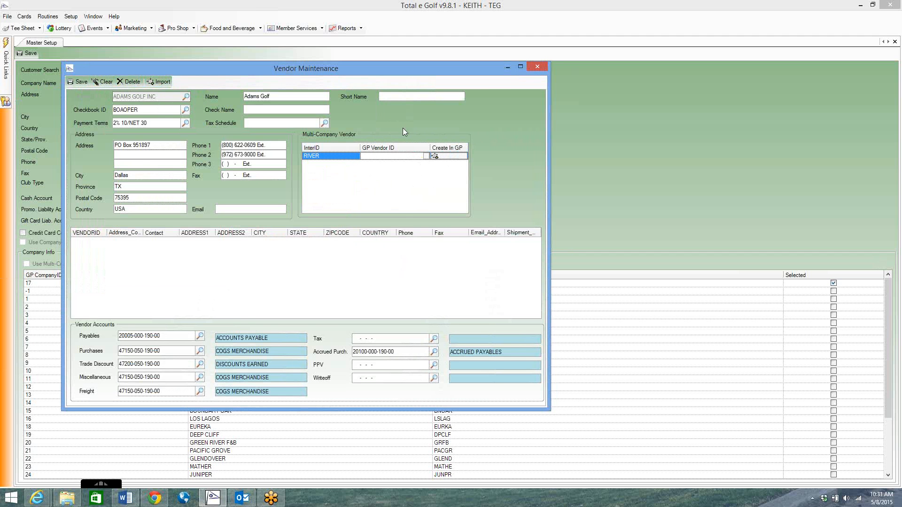
left_click(426, 156)
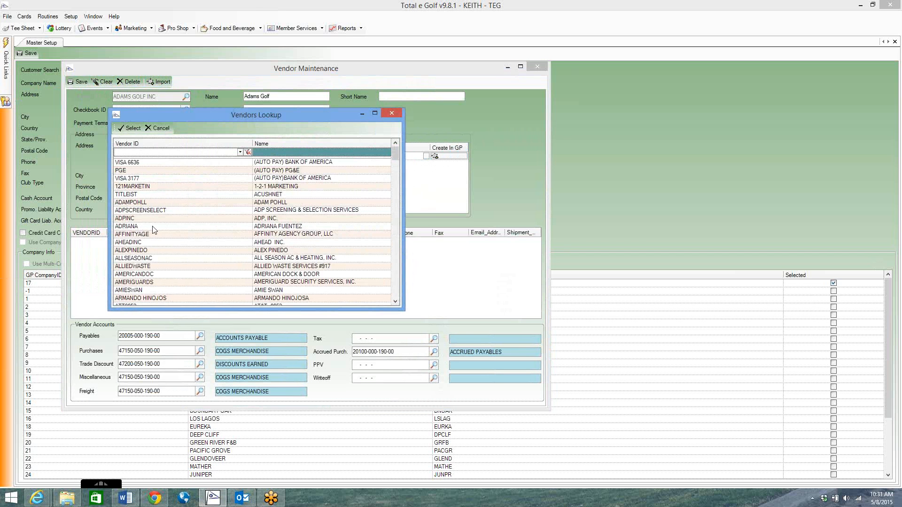
left_click(392, 113)
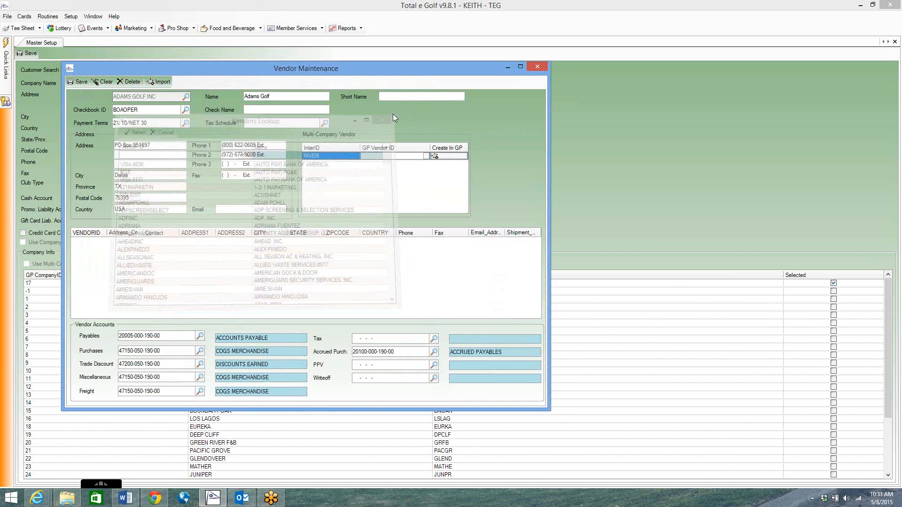
Step: Close Vendor Maintenance without saving, along with the accounting setup window and Master Setup
left_click(538, 68)
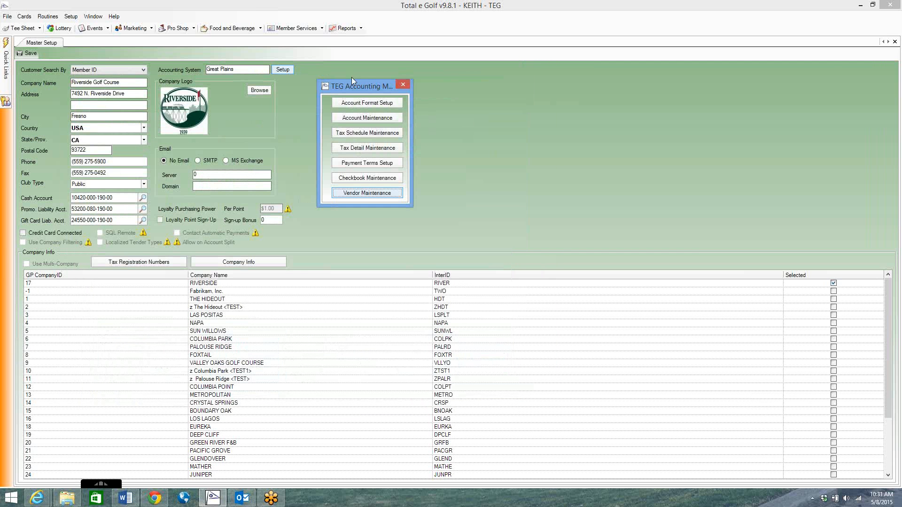
left_click(402, 86)
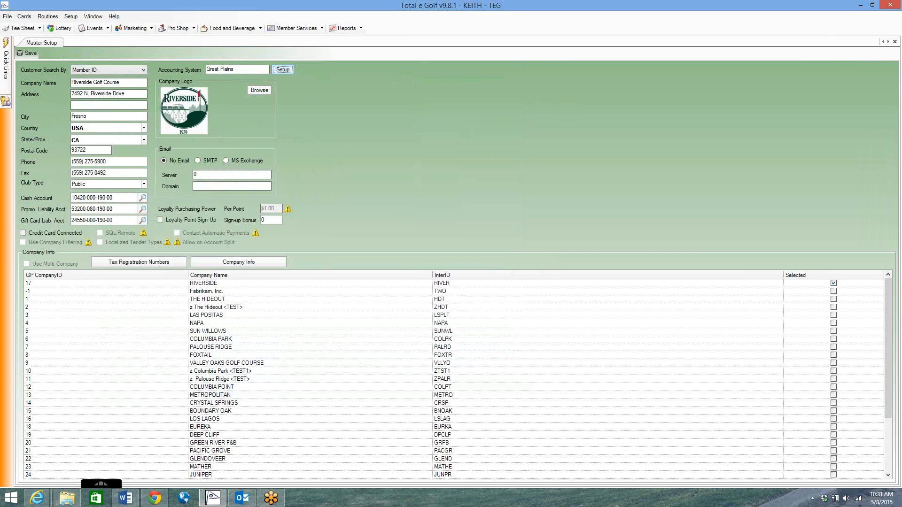
left_click(896, 41)
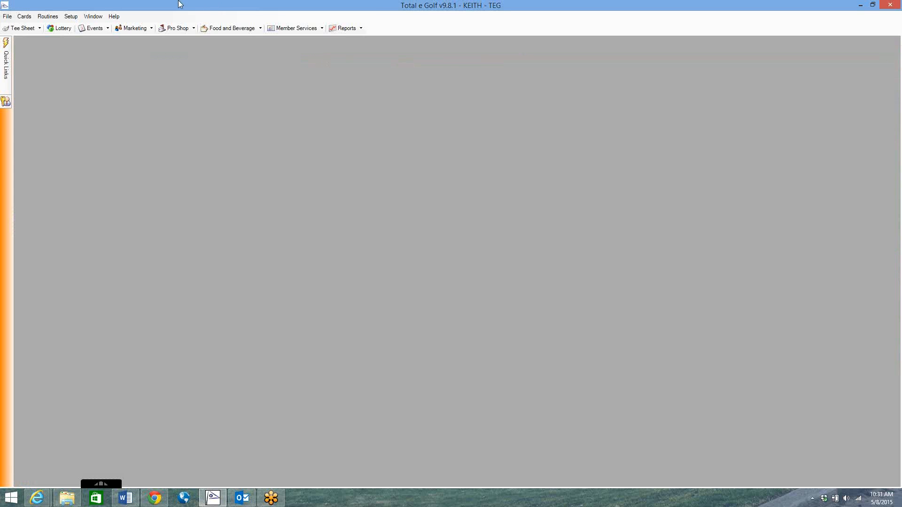
Step: Open the Posting Error Log from the general setup, check it for remaining failed transactions, and close it
left_click(72, 17)
mouse_move(108, 38)
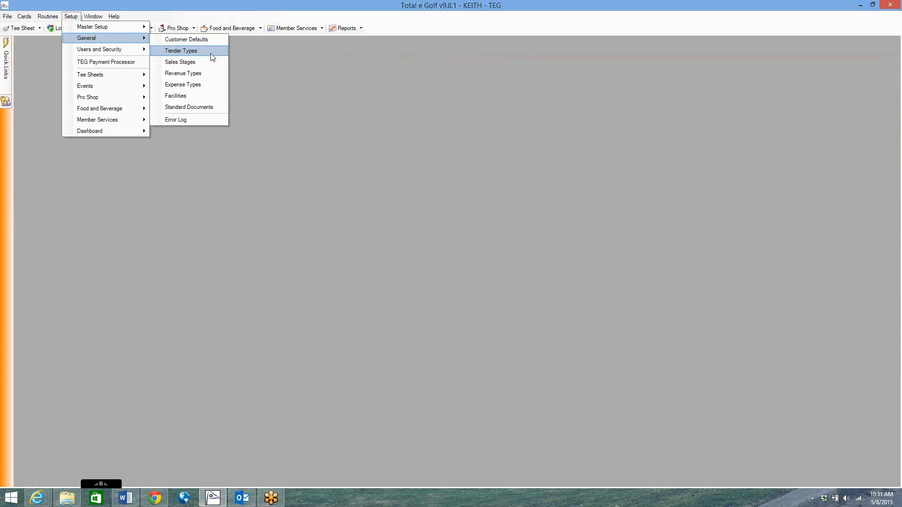
left_click(209, 118)
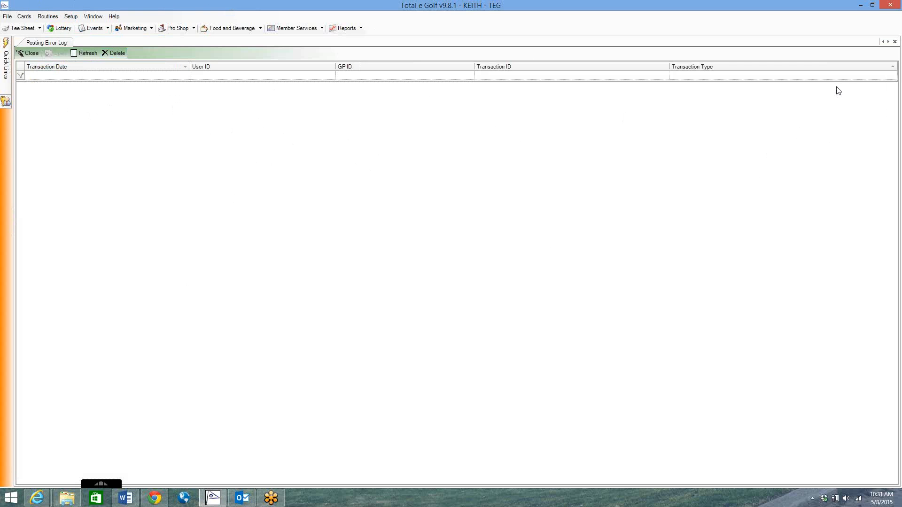
left_click(895, 42)
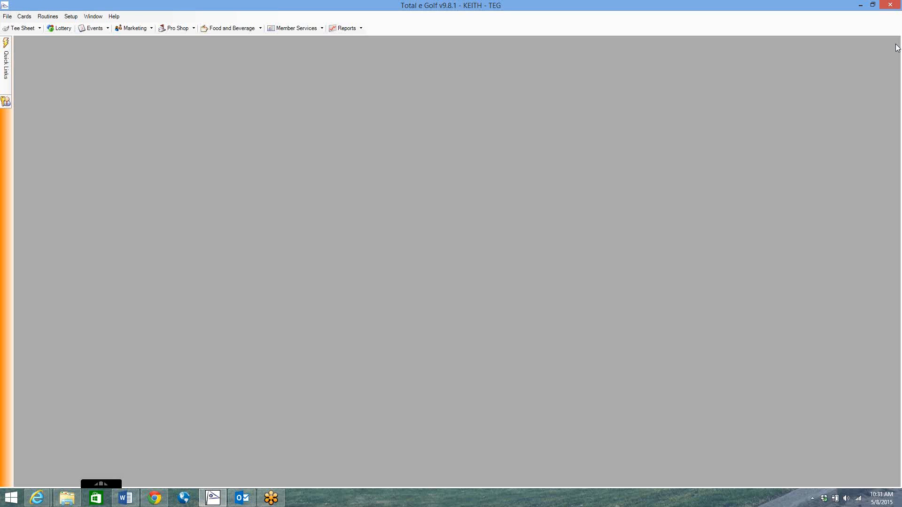